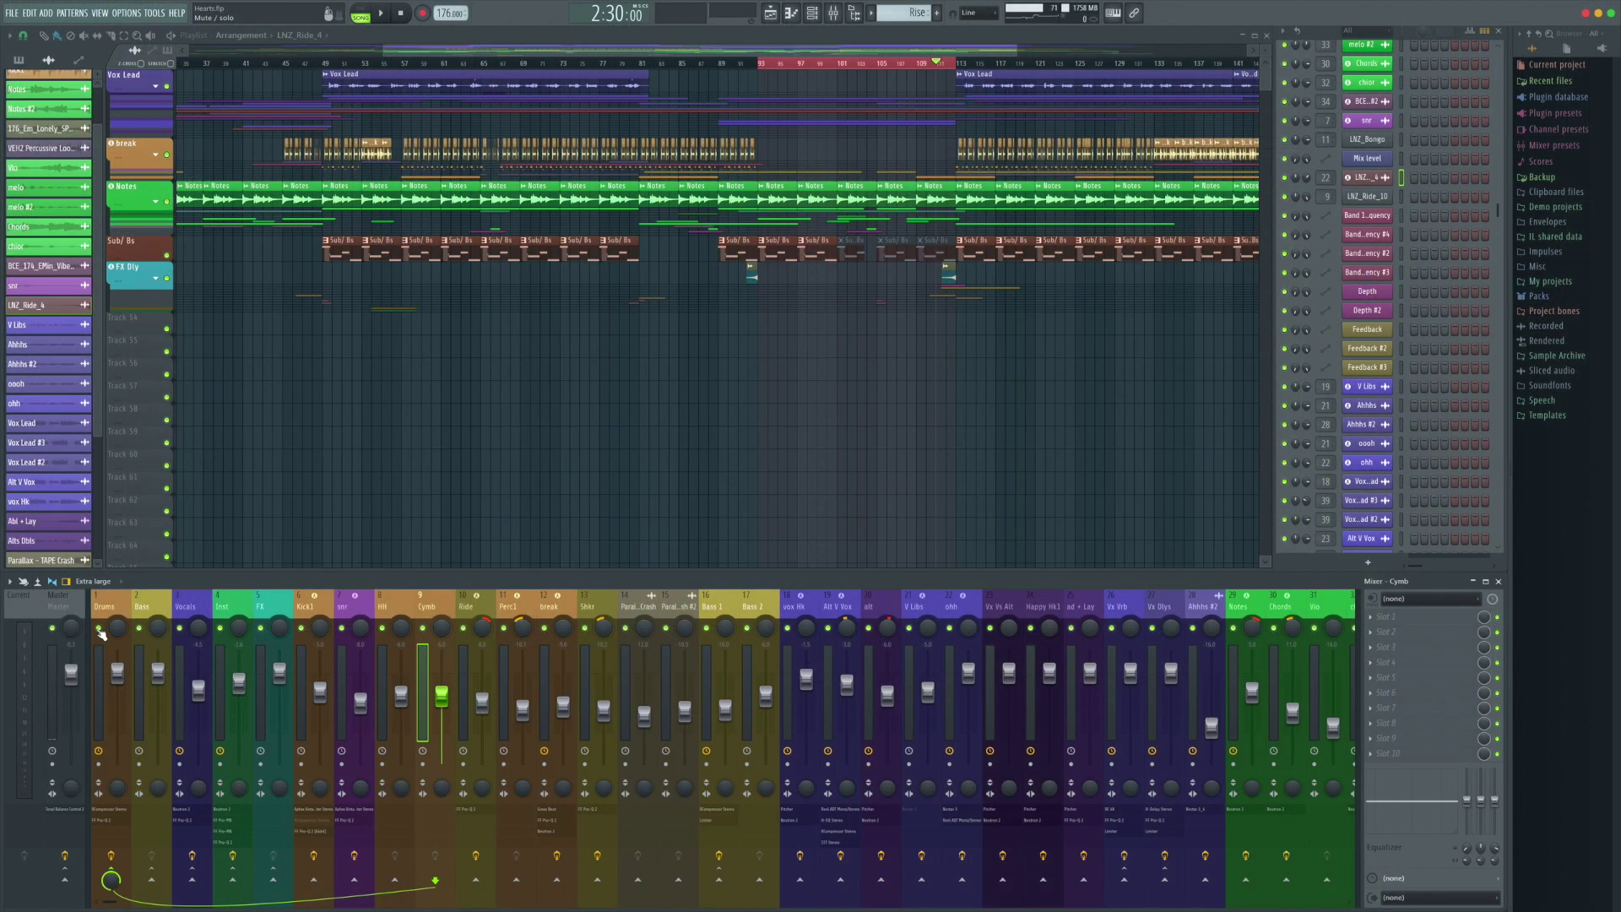
Group-solo the Drums track and play the arrangement from bar 83, stopping with the playhead at bar 89.
right_click(100, 630, "alt")
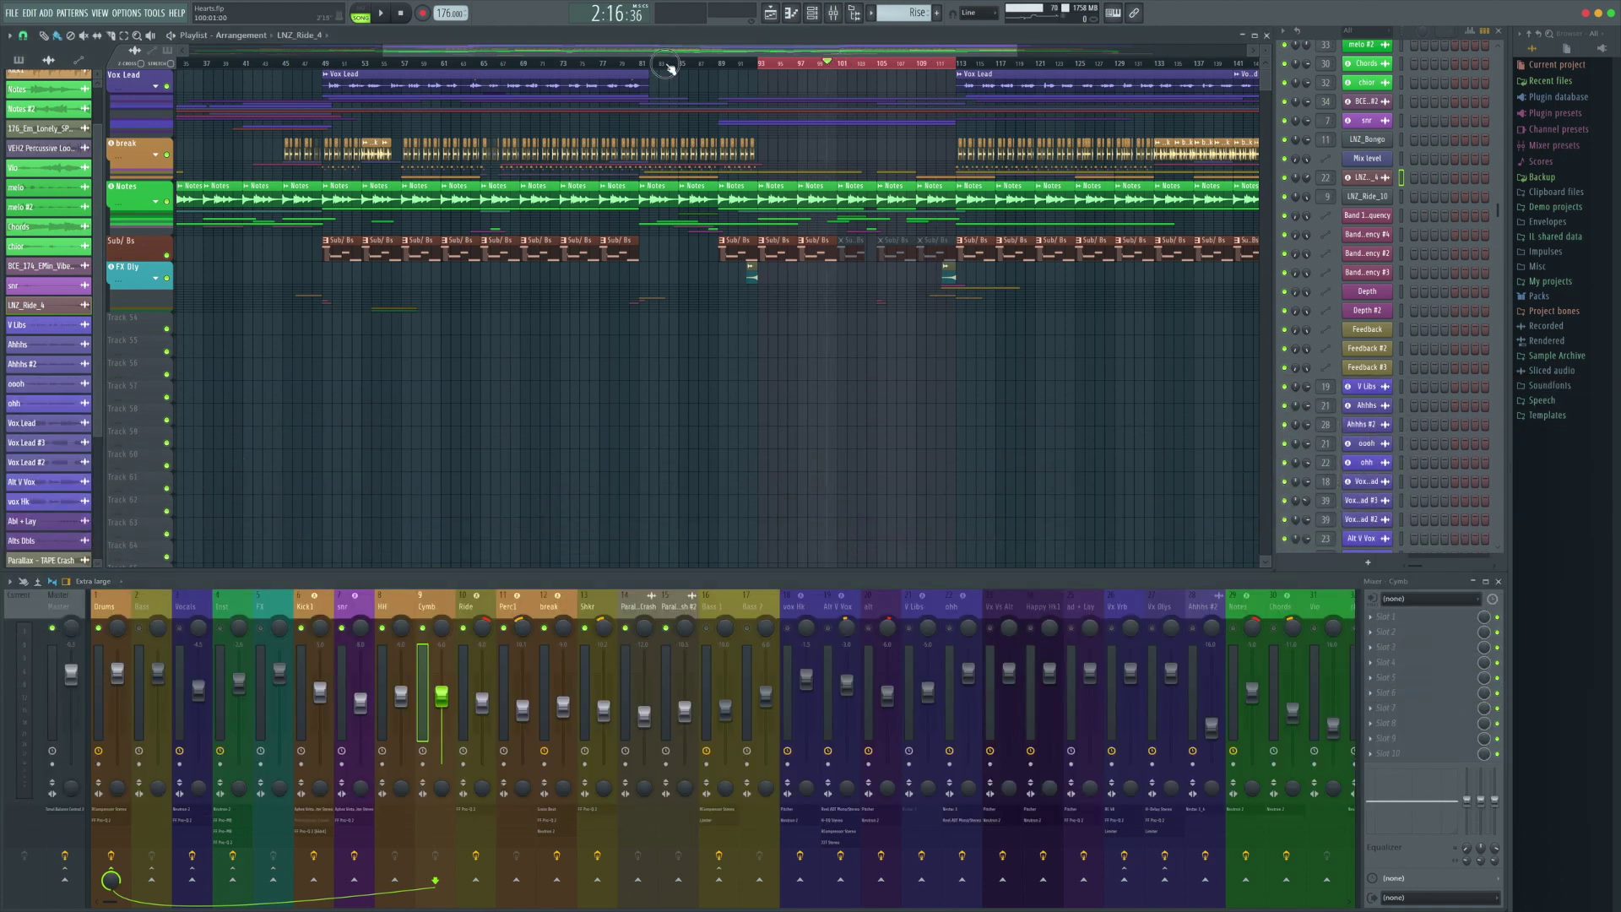
left_click(568, 64)
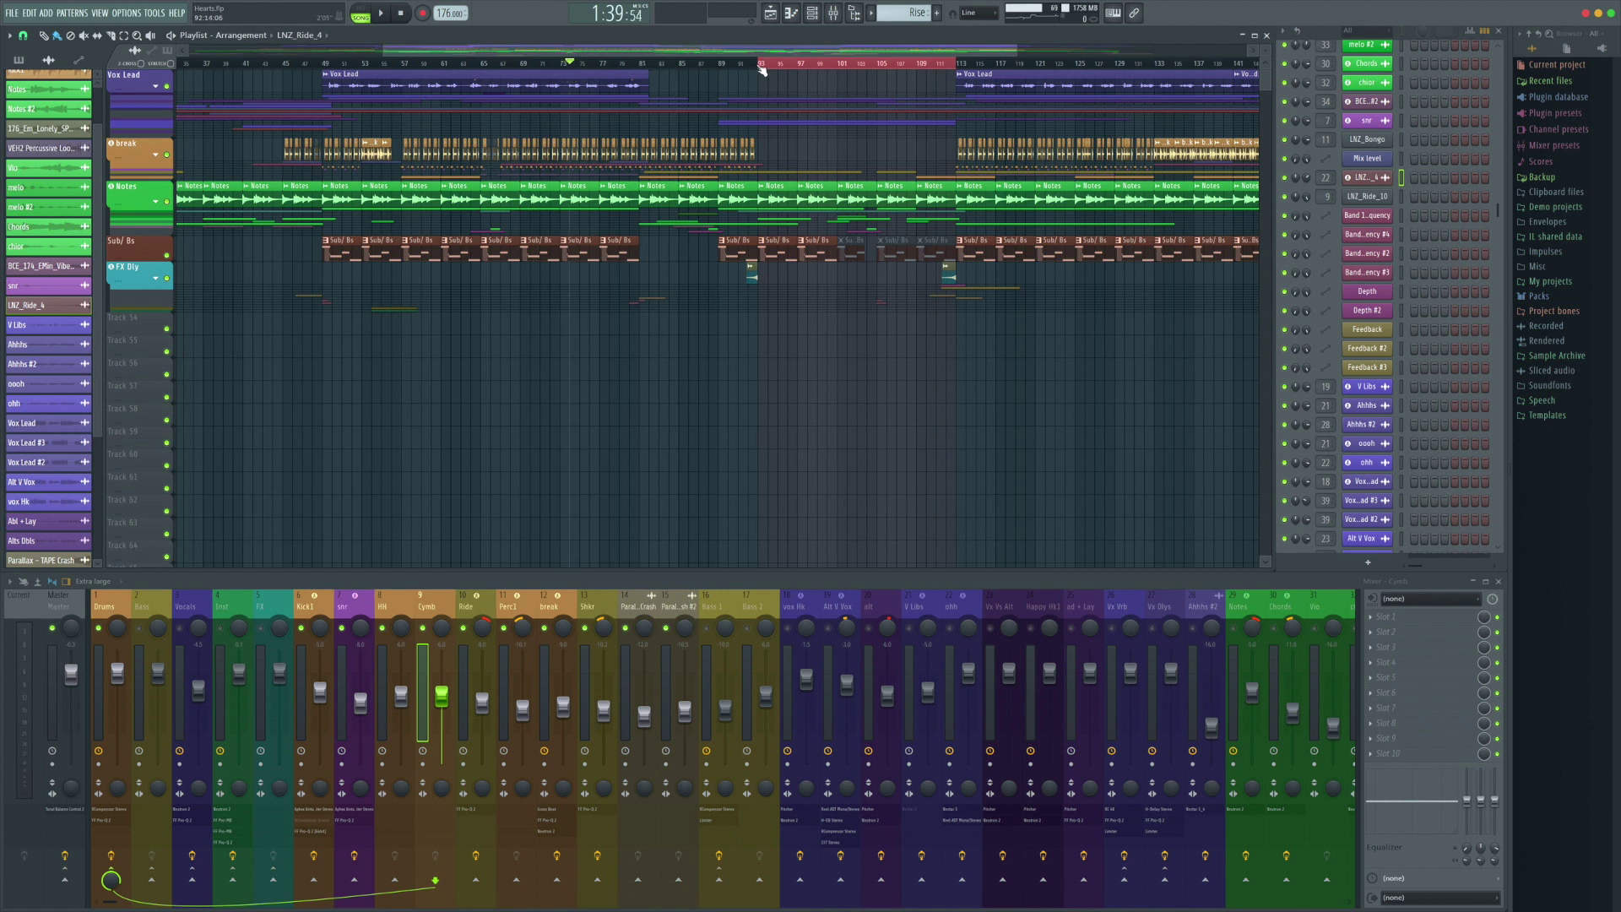
left_click_drag(762, 65, 676, 65)
key("space")
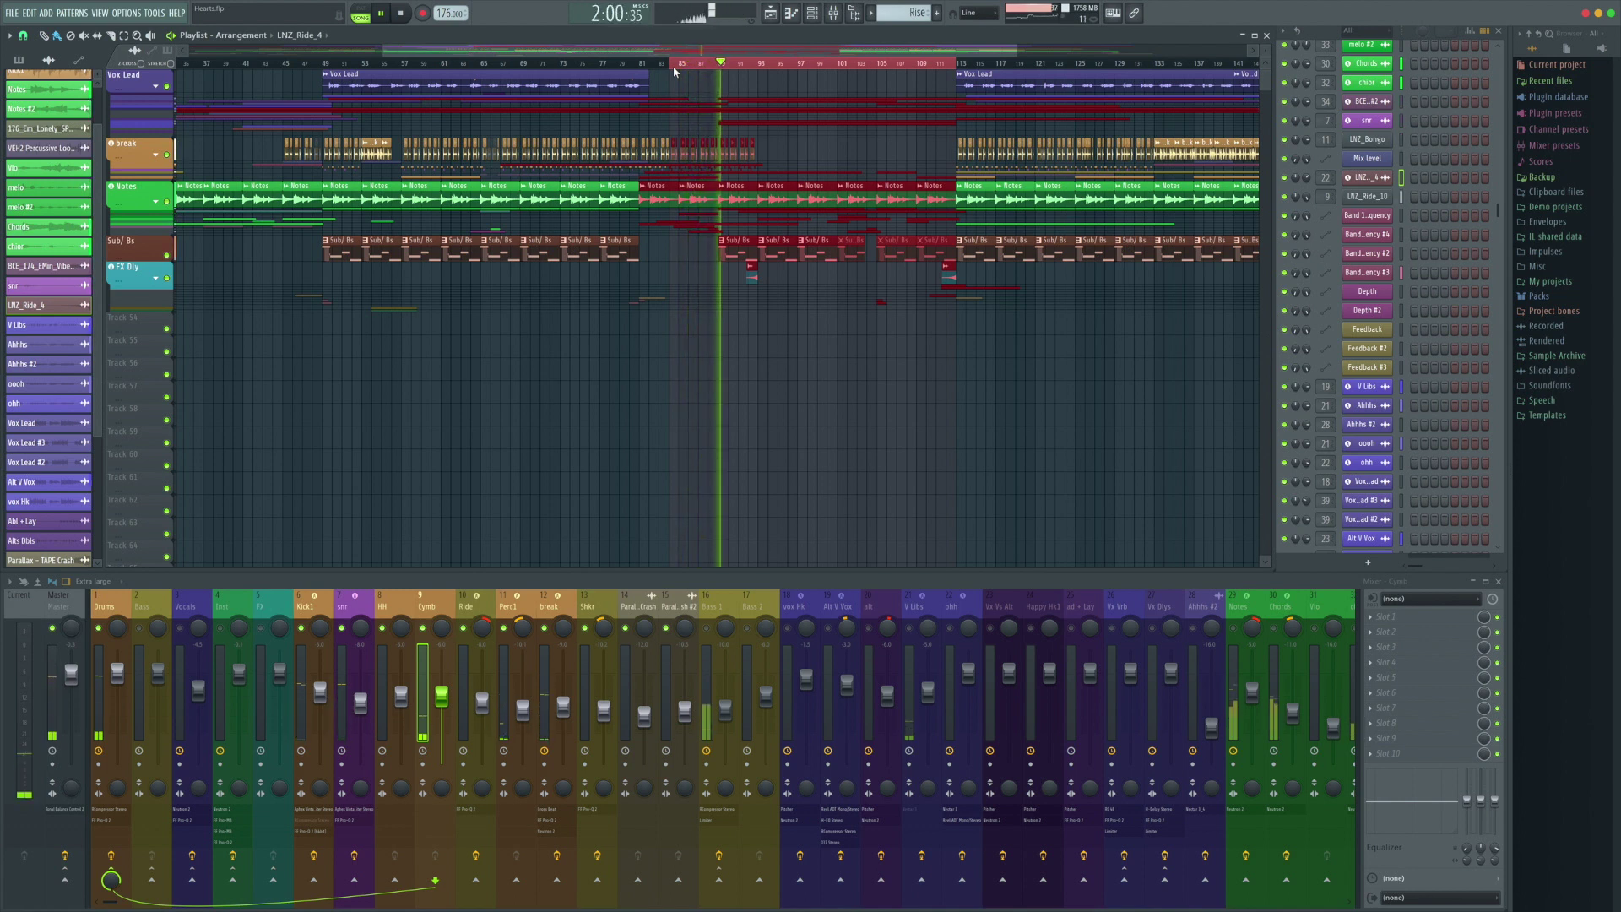
key("space")
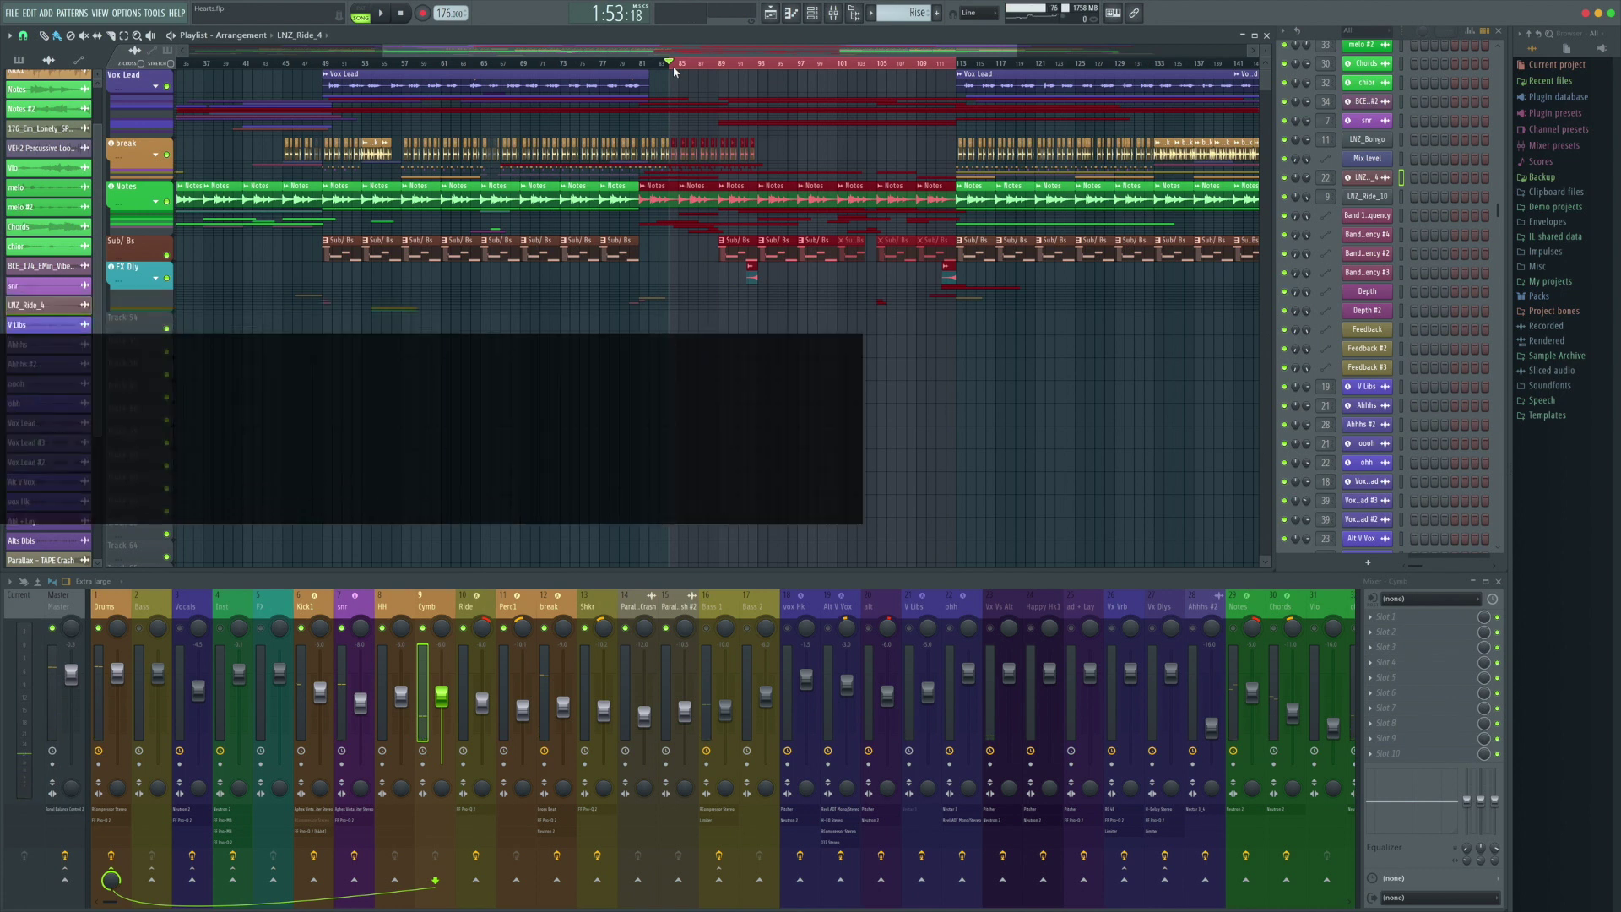
left_click(719, 64)
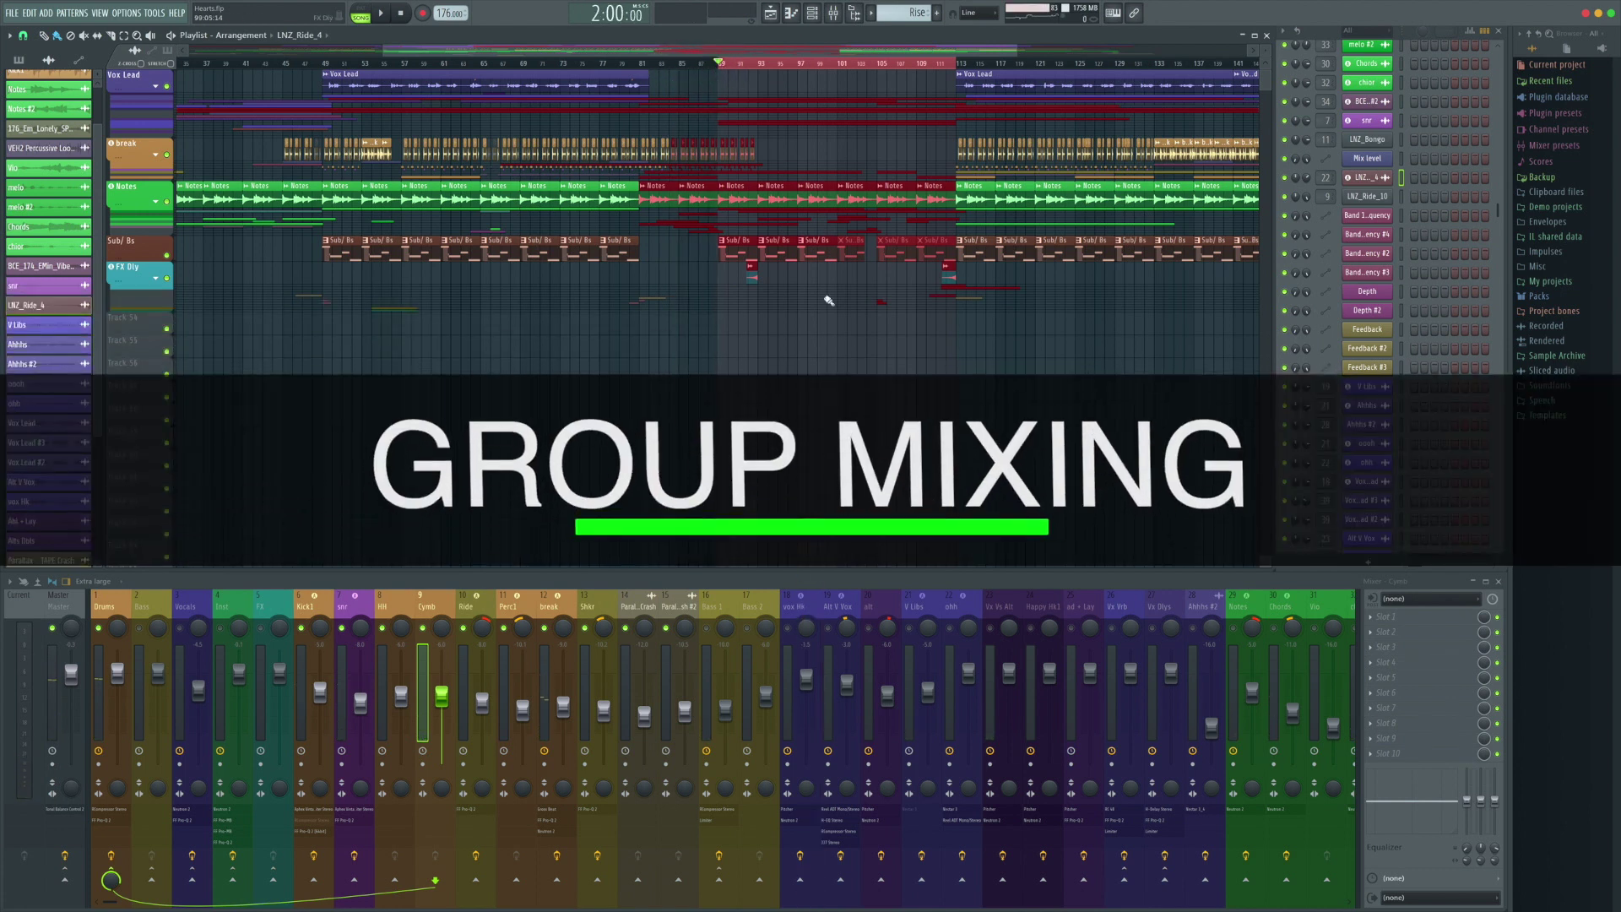
left_click(822, 363)
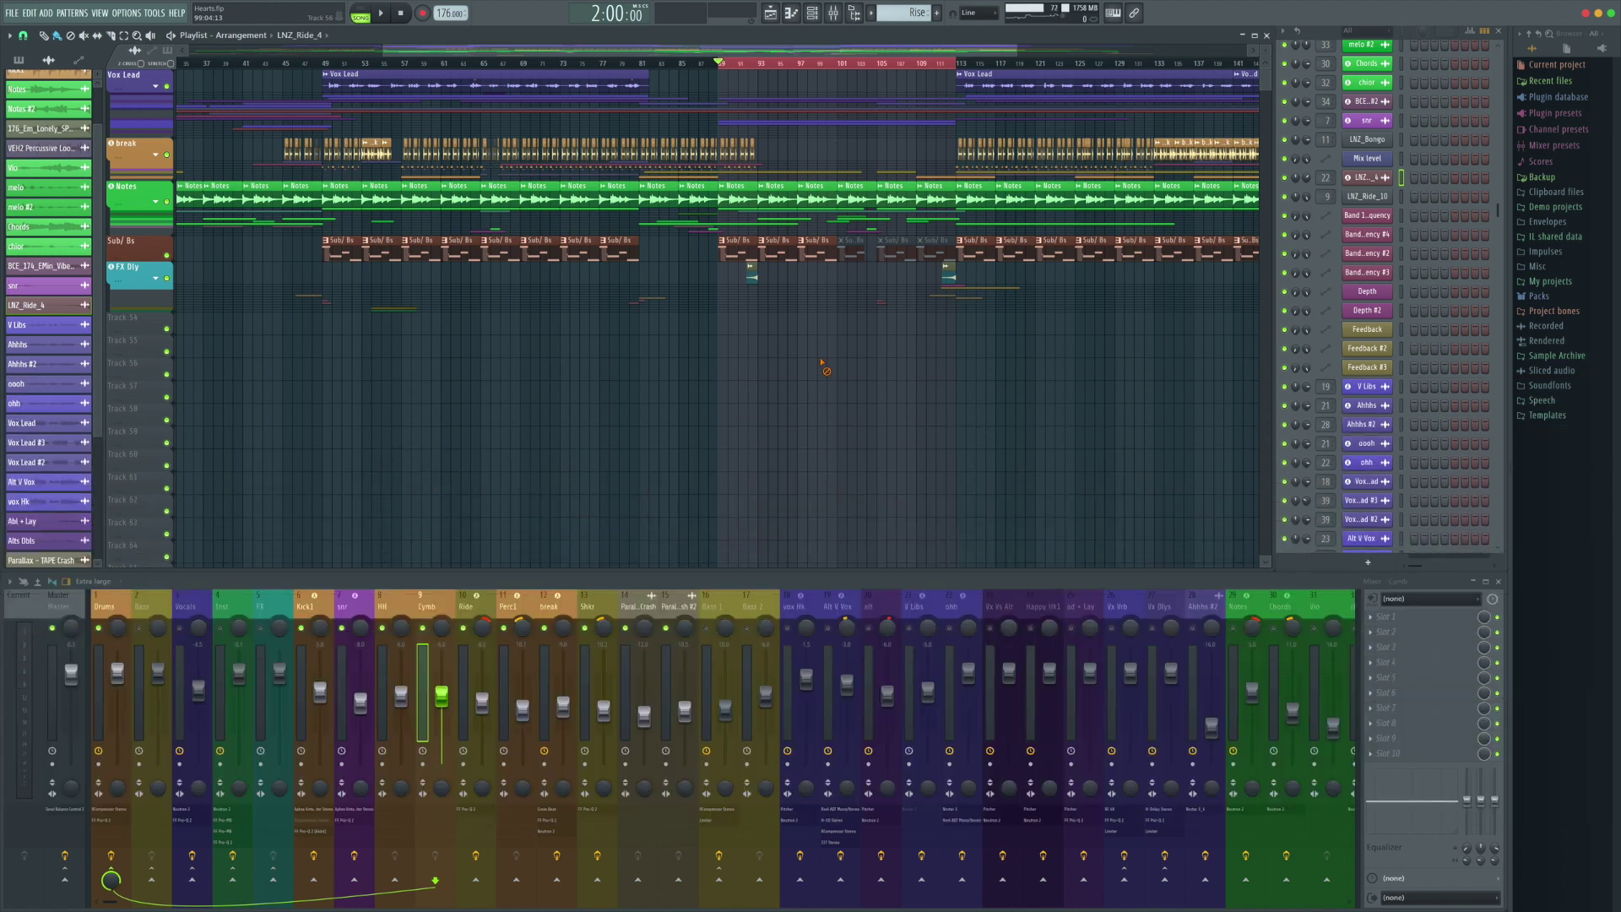
Release the Drums solo, scroll the mixer to the empty inserts and select Insert 44.
left_click(98, 628)
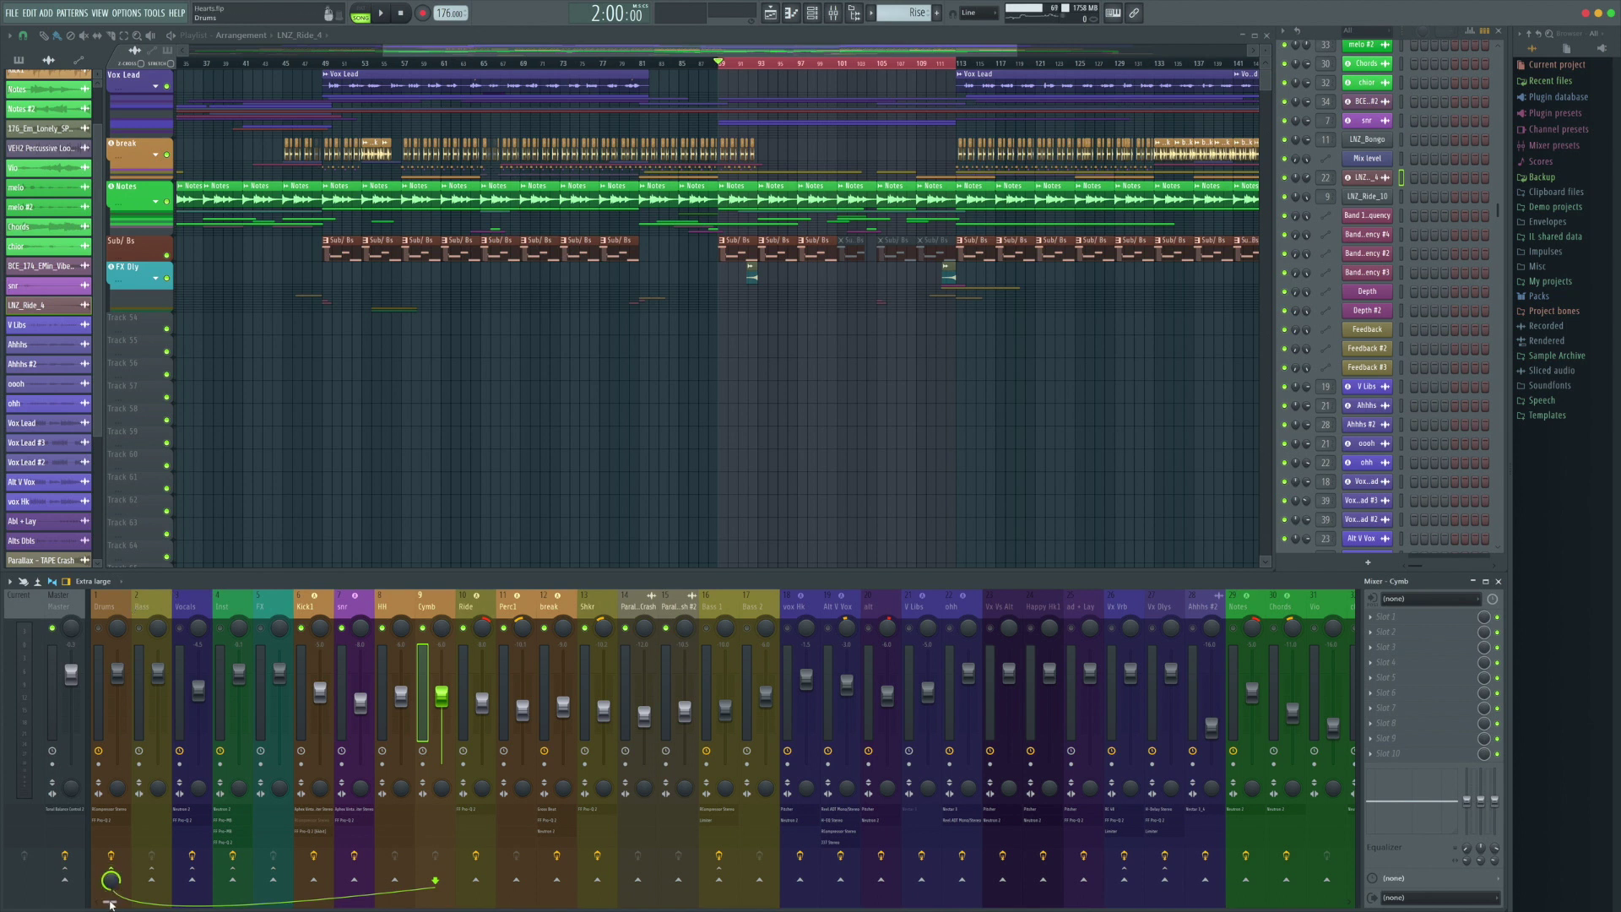
left_click_drag(110, 905, 564, 902)
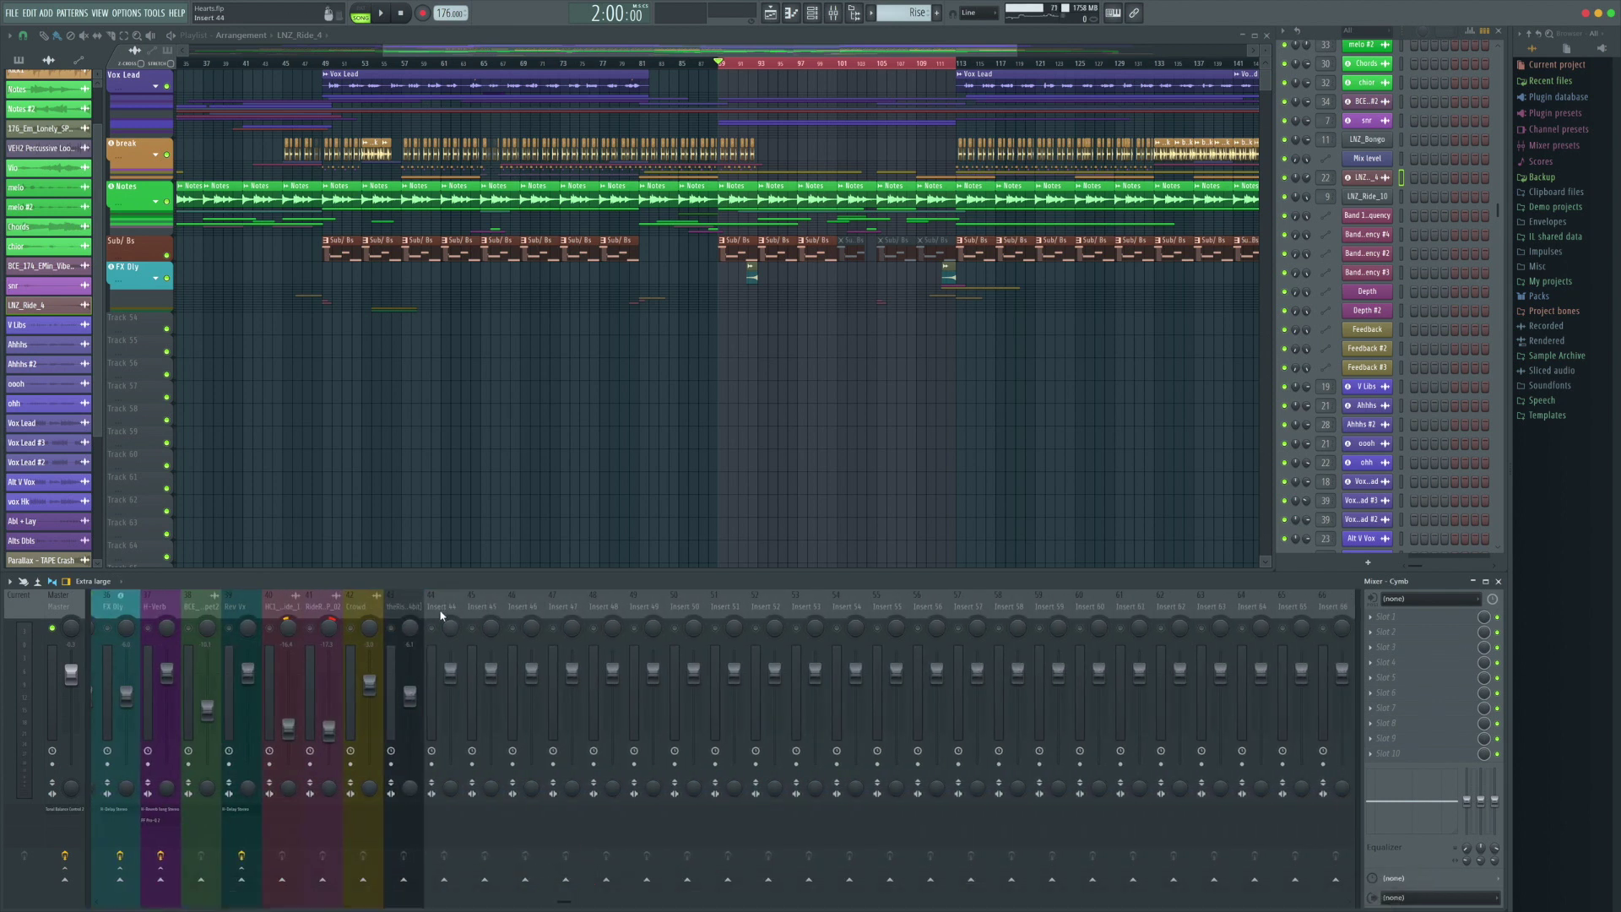
left_click(435, 667)
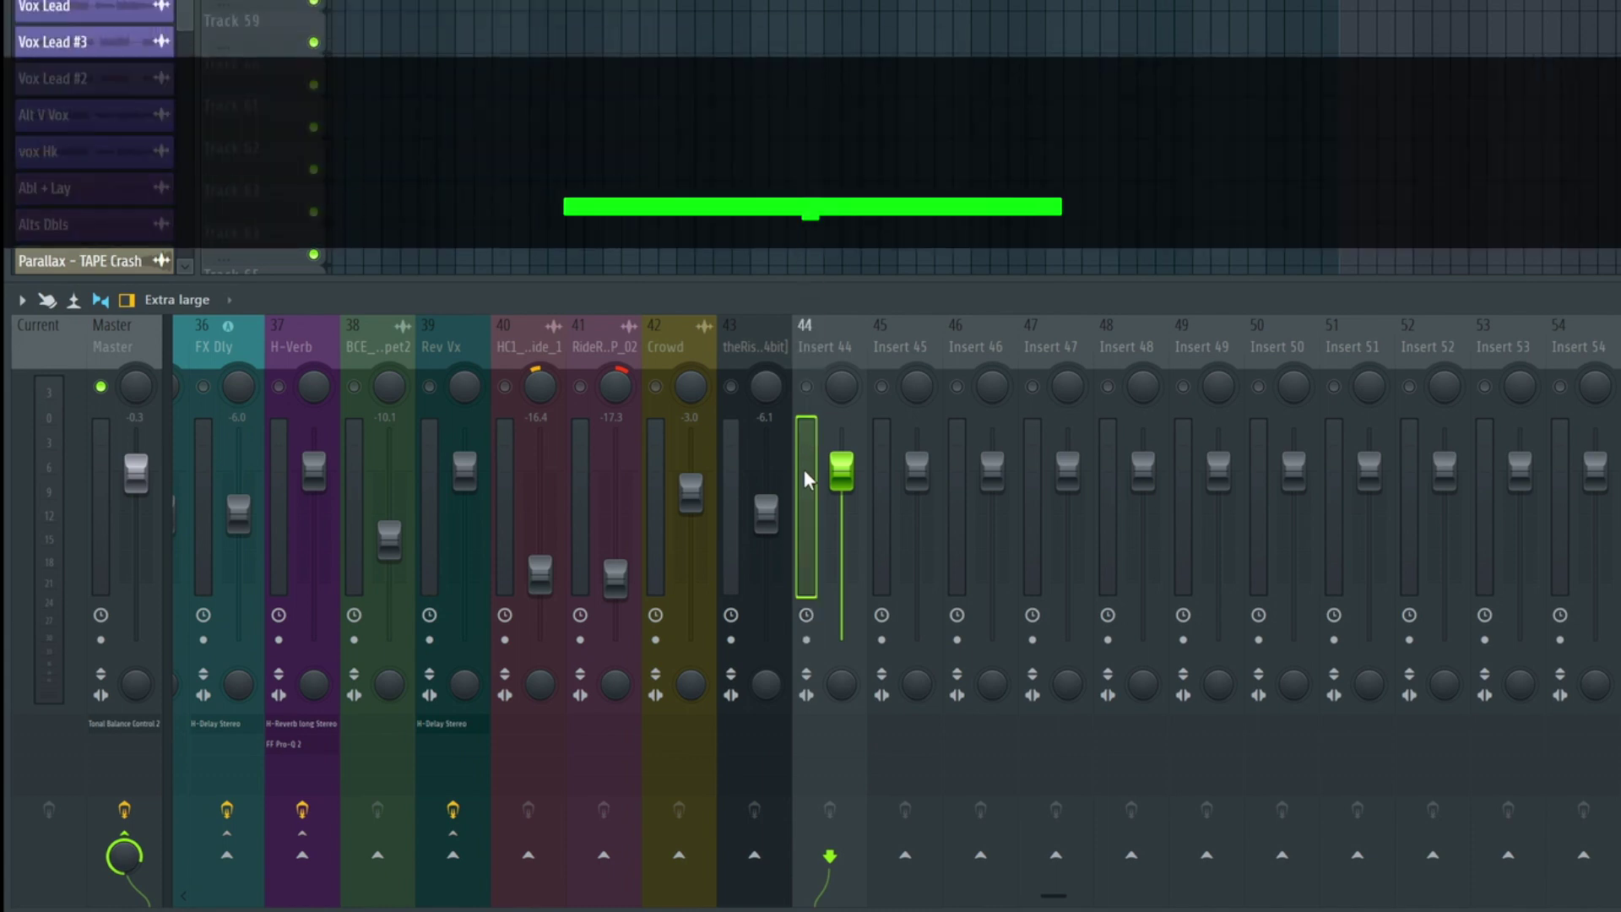
Move Insert 44 up to slot 1, right after Master and before Drums.
scroll(804, 469, "up", 10, "shift")
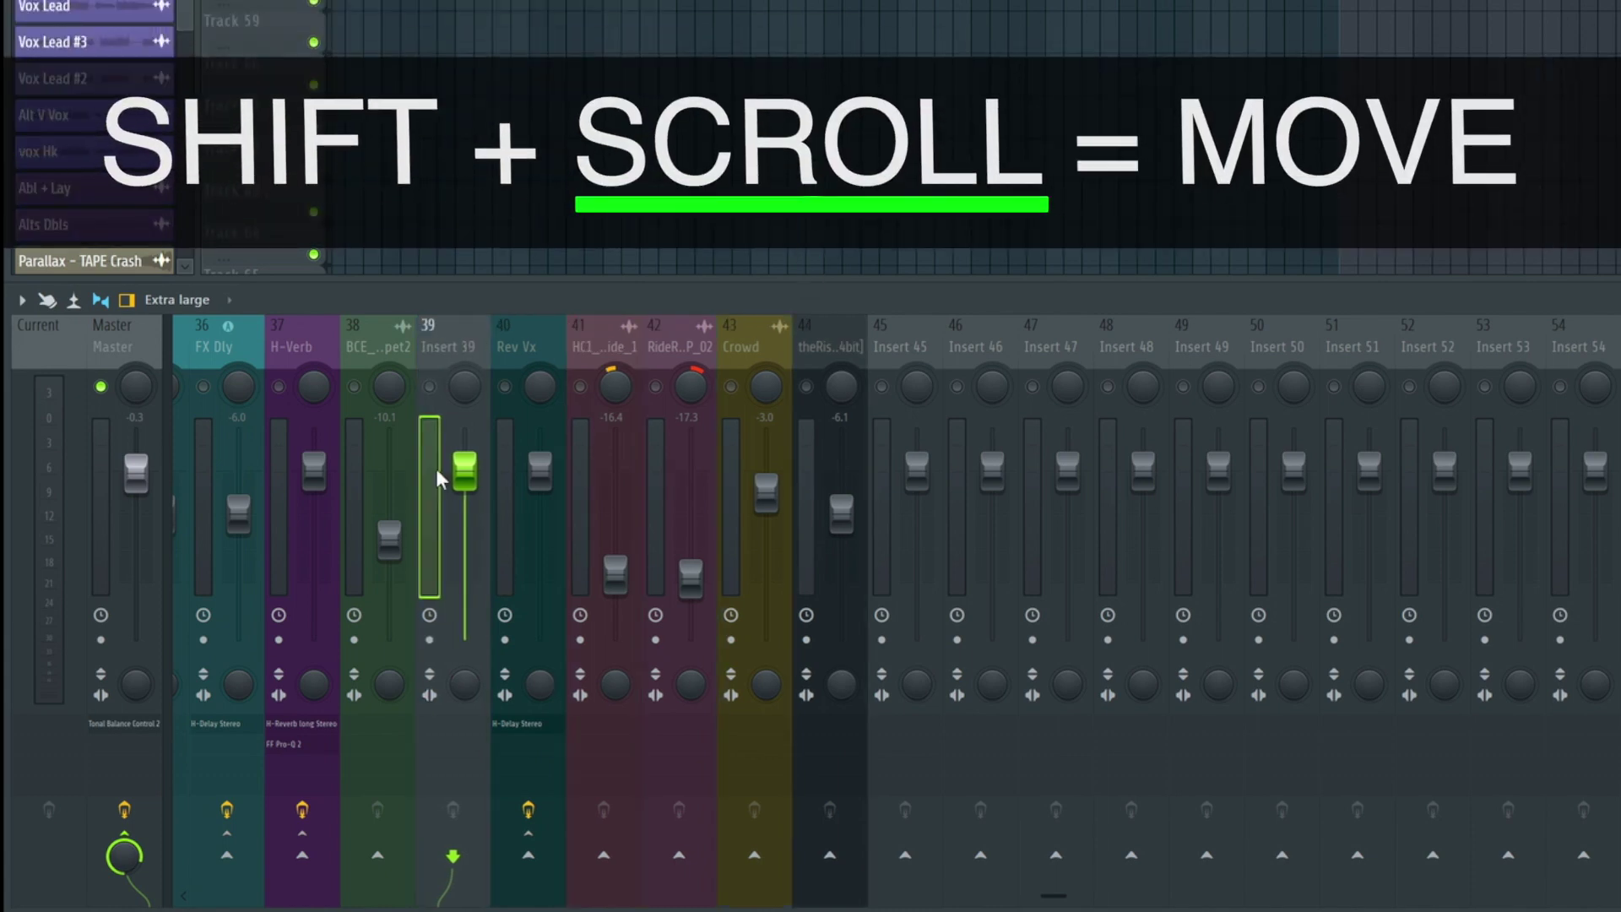
scroll(194, 468, "up", 9, "shift")
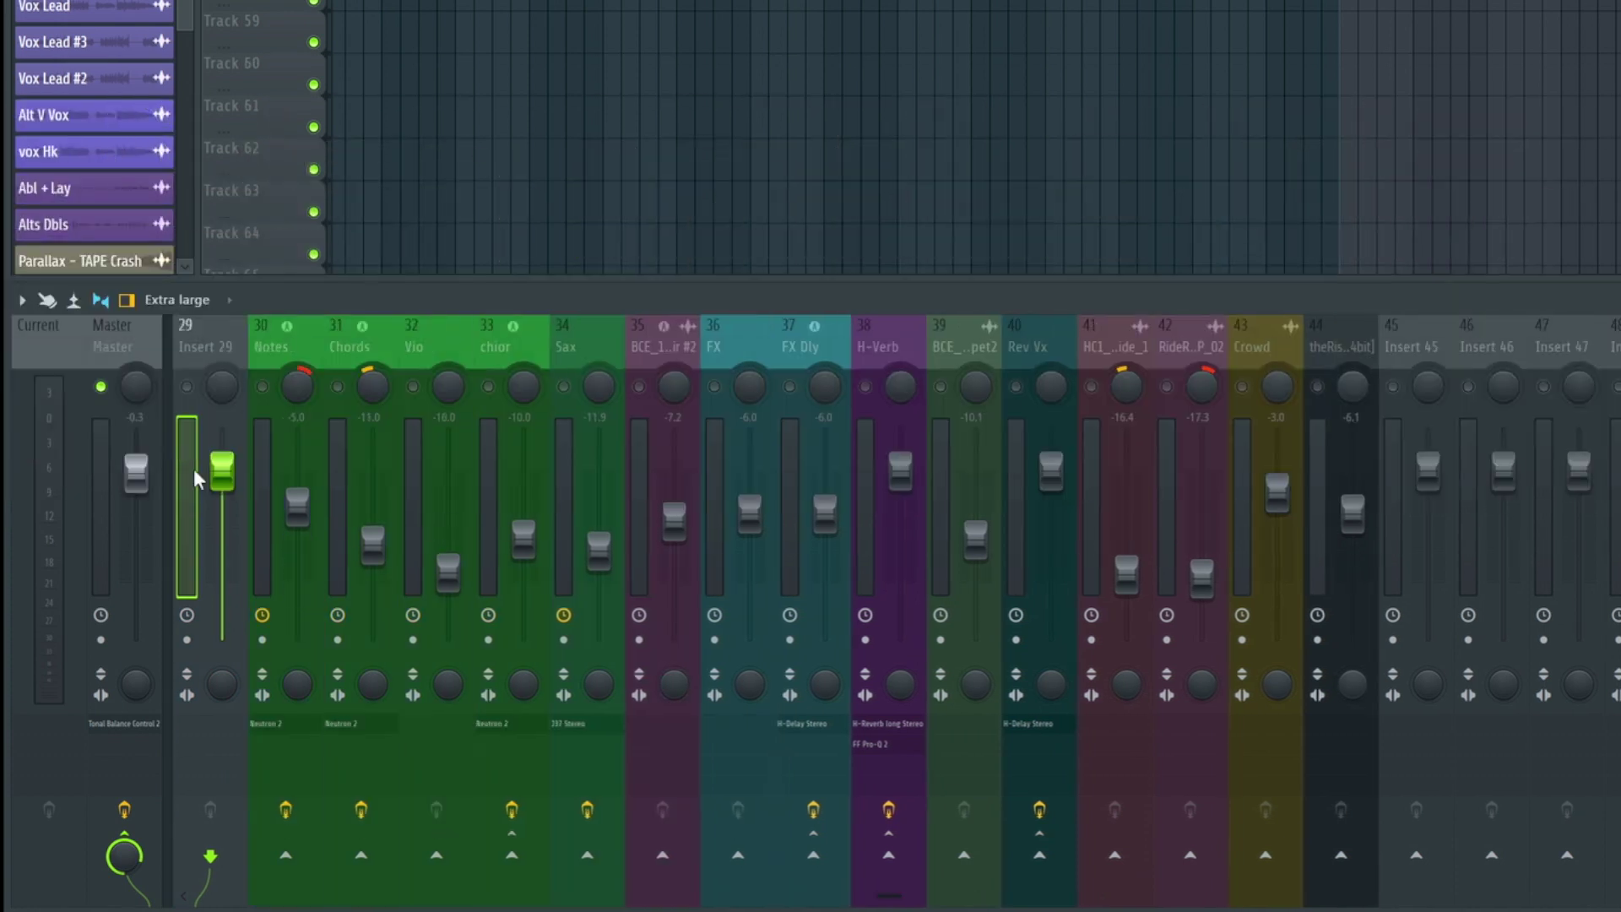
scroll(194, 475, "up", 9, "shift")
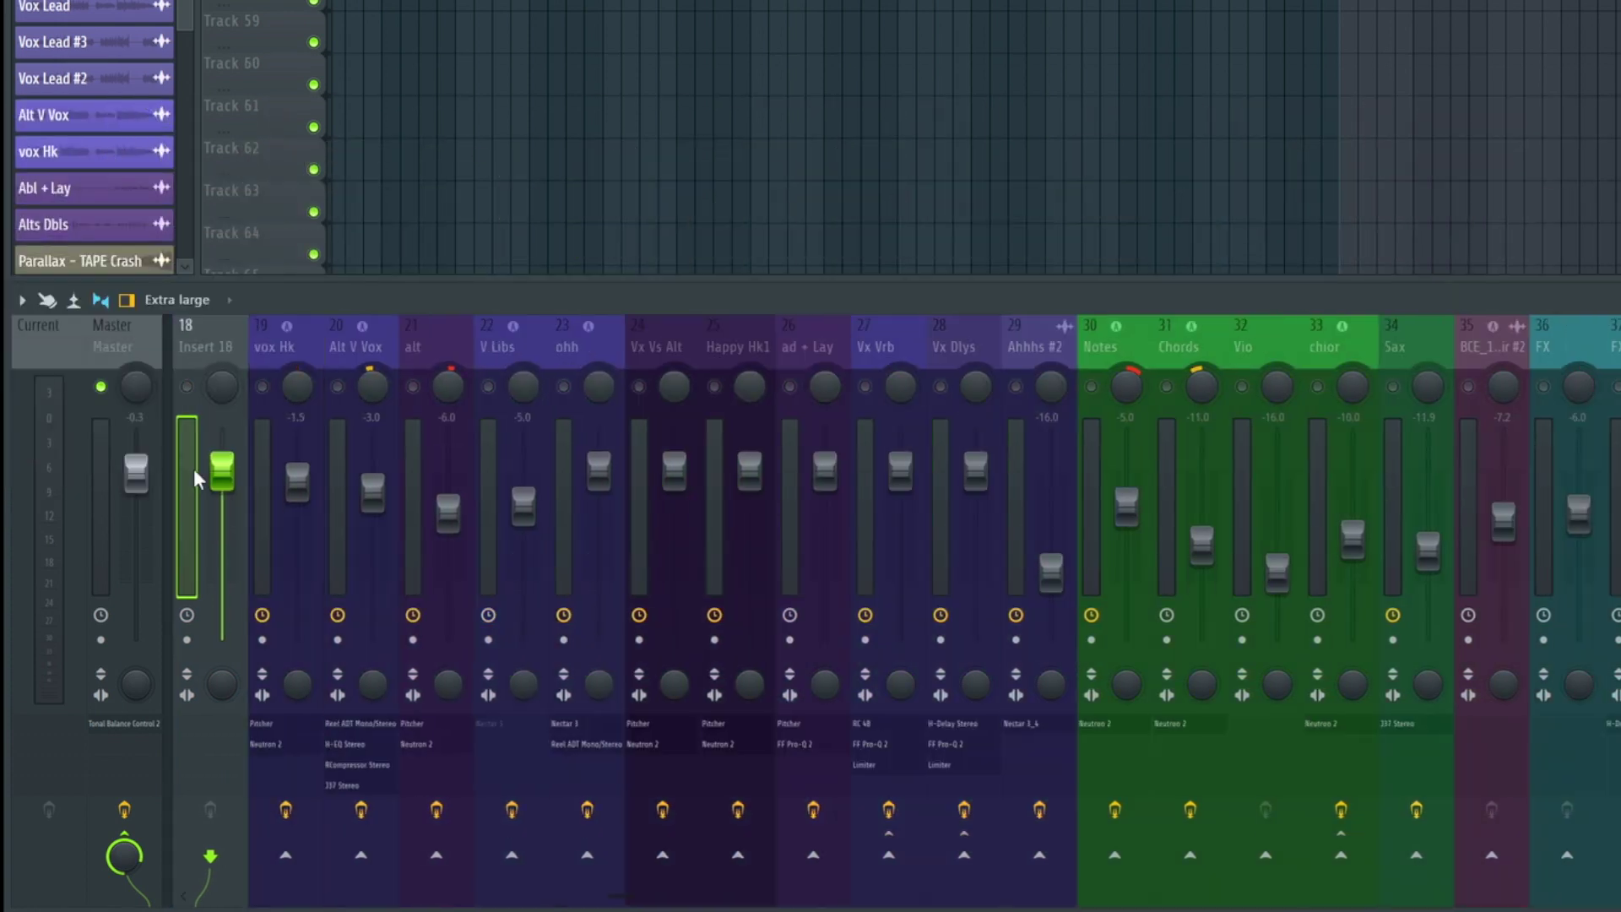
scroll(195, 469, "up", 5, "shift")
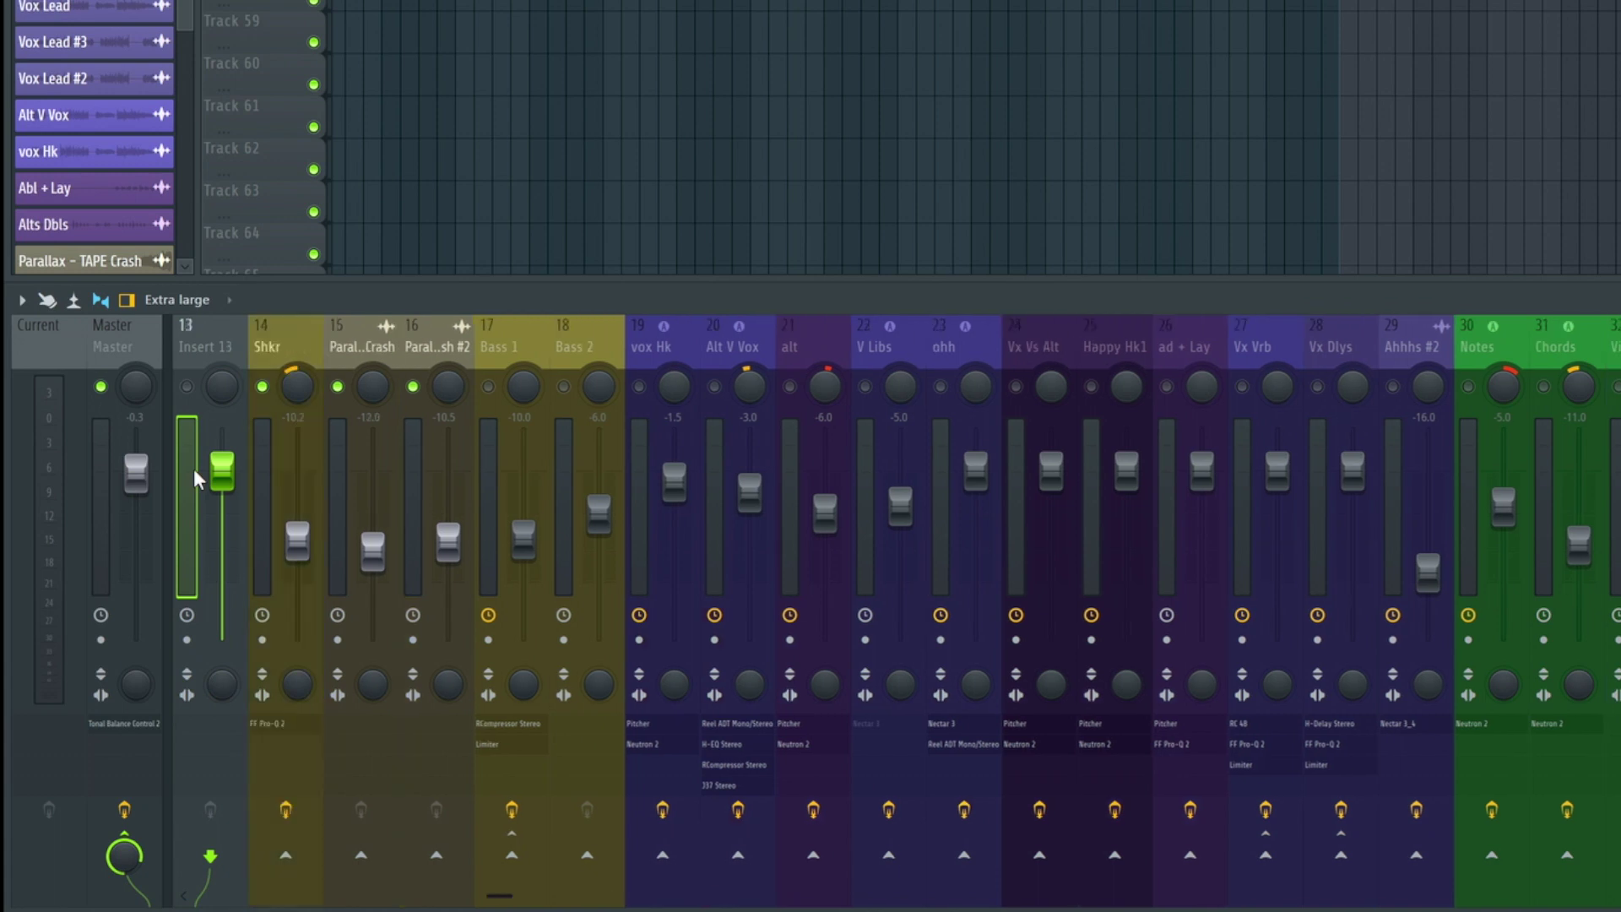
scroll(194, 471, "up", 4, "shift")
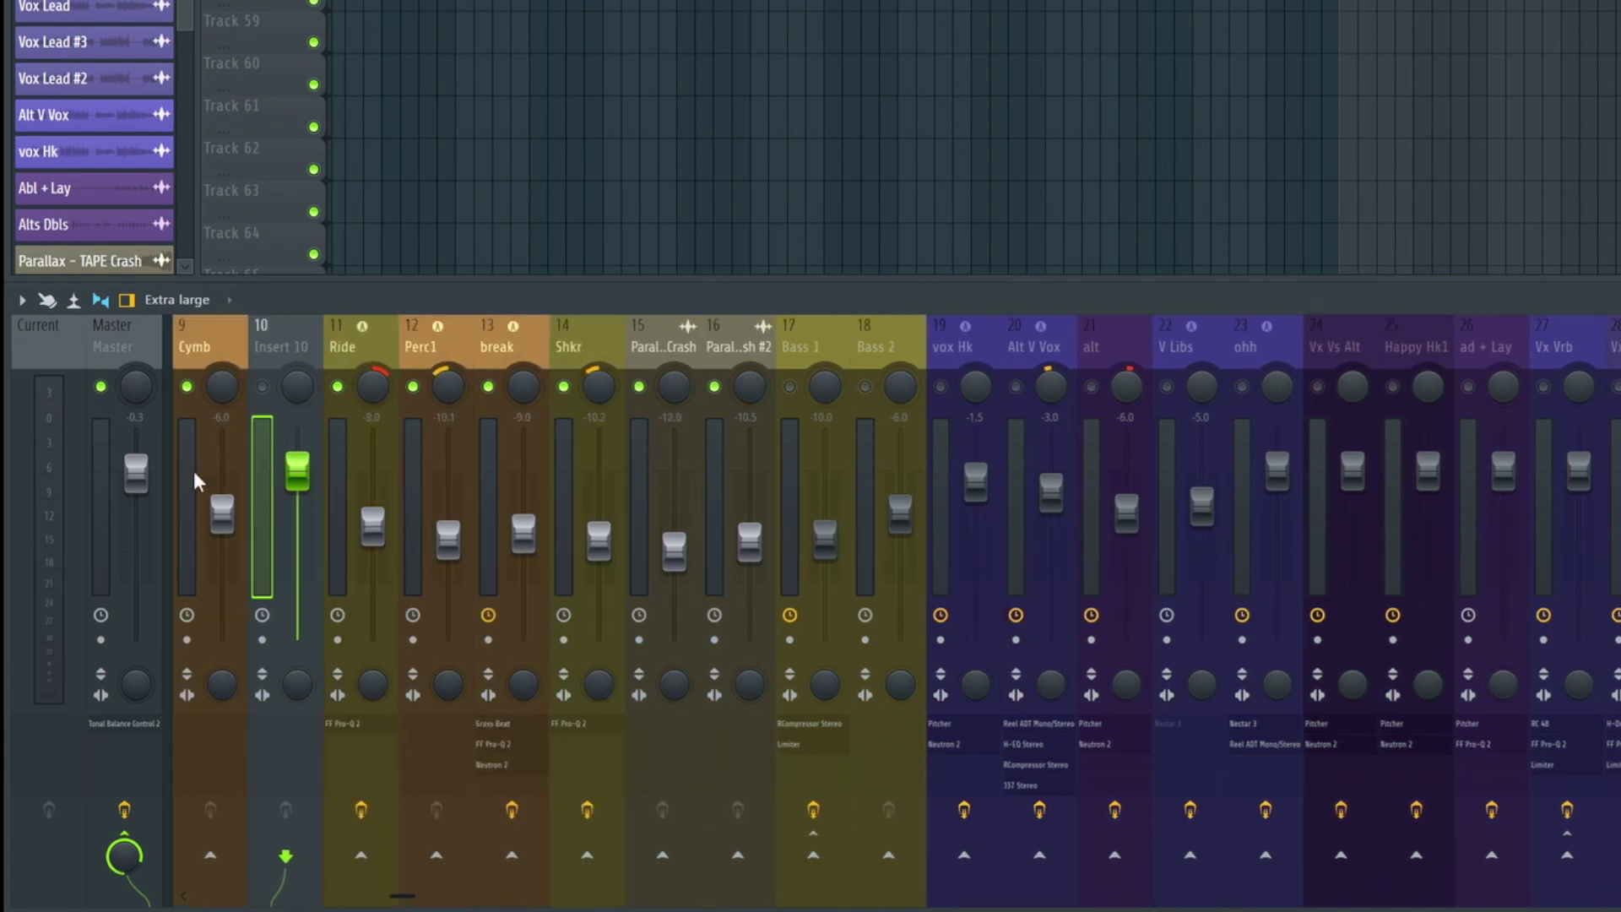
scroll(194, 469, "up", 8, "shift")
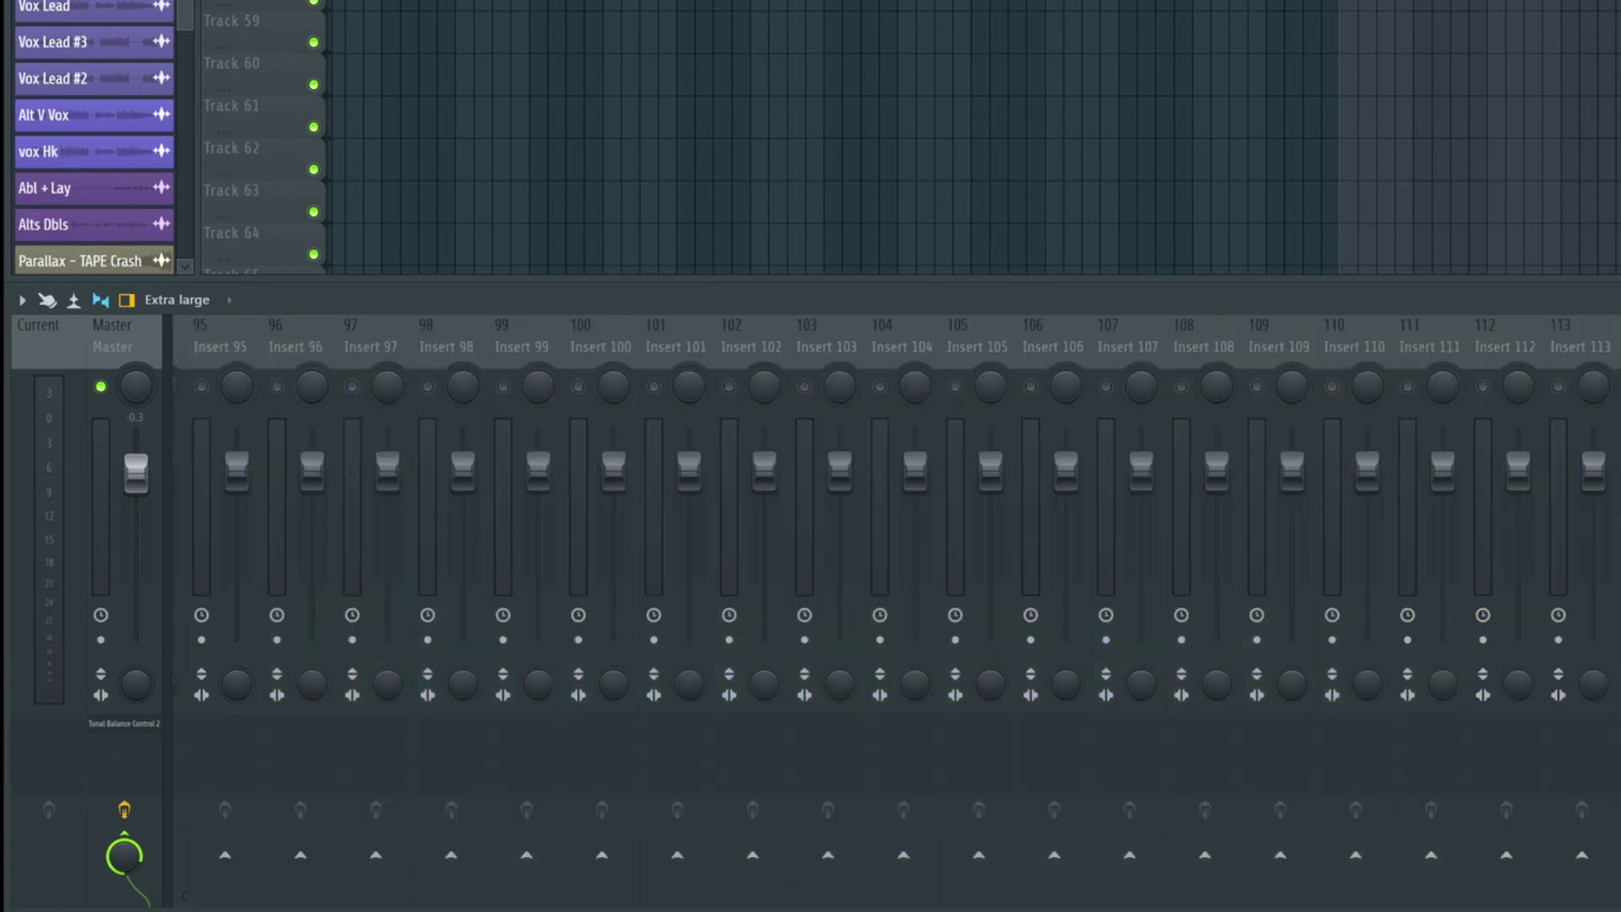
scroll(194, 469, "up", 6, "shift")
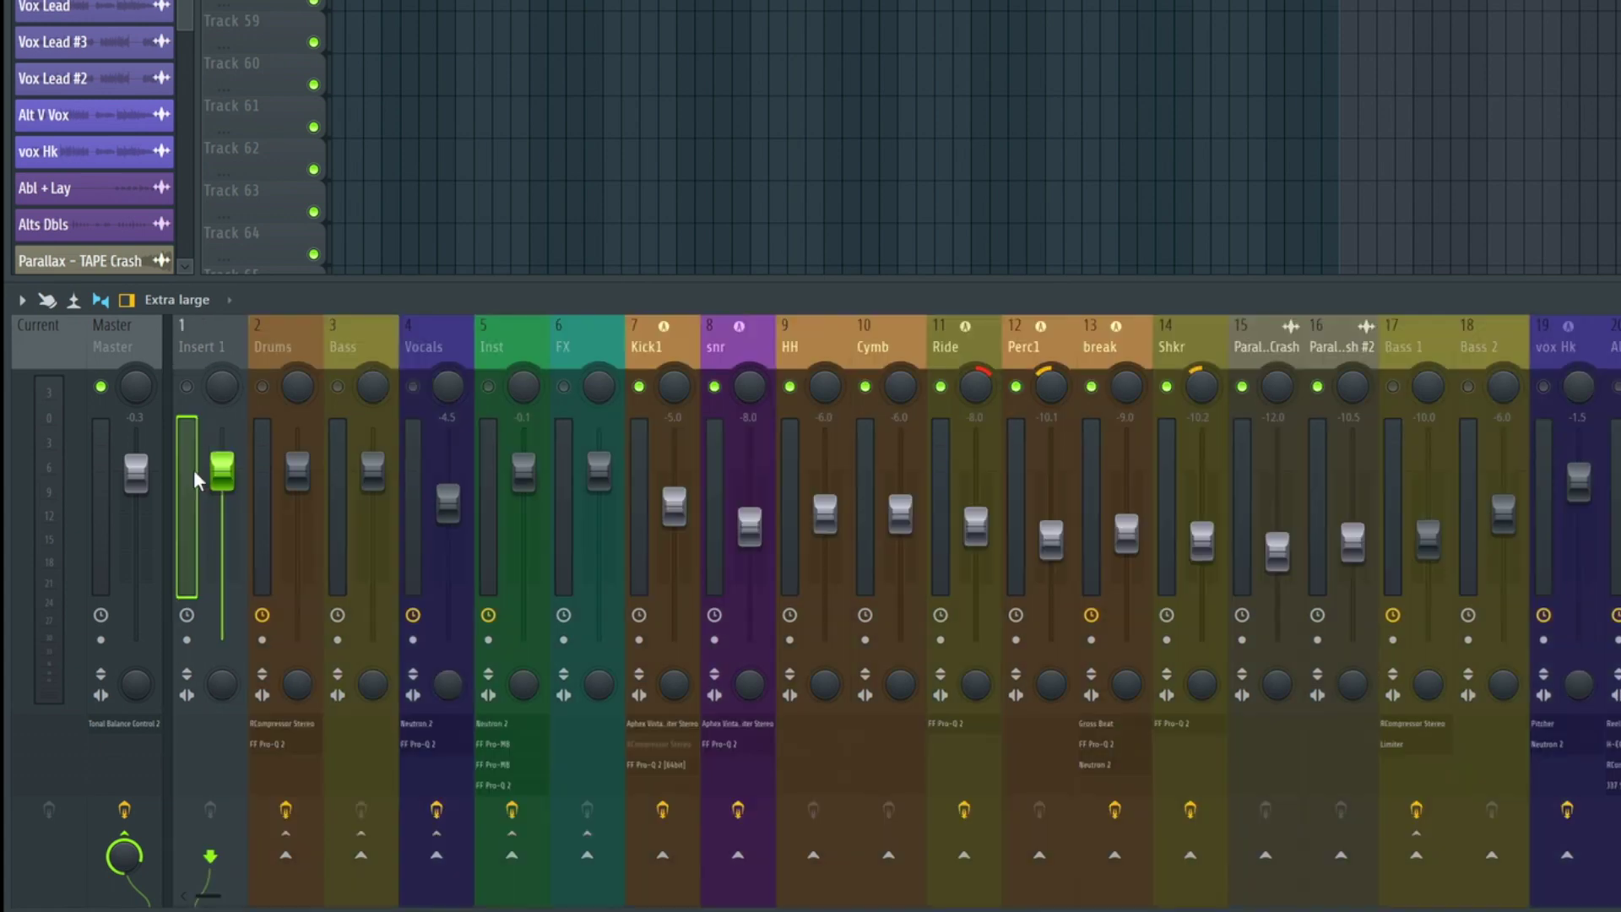
Rename Insert 1 to 'EXAMPLE BUS', colour it magenta, and solo it.
key("F2")
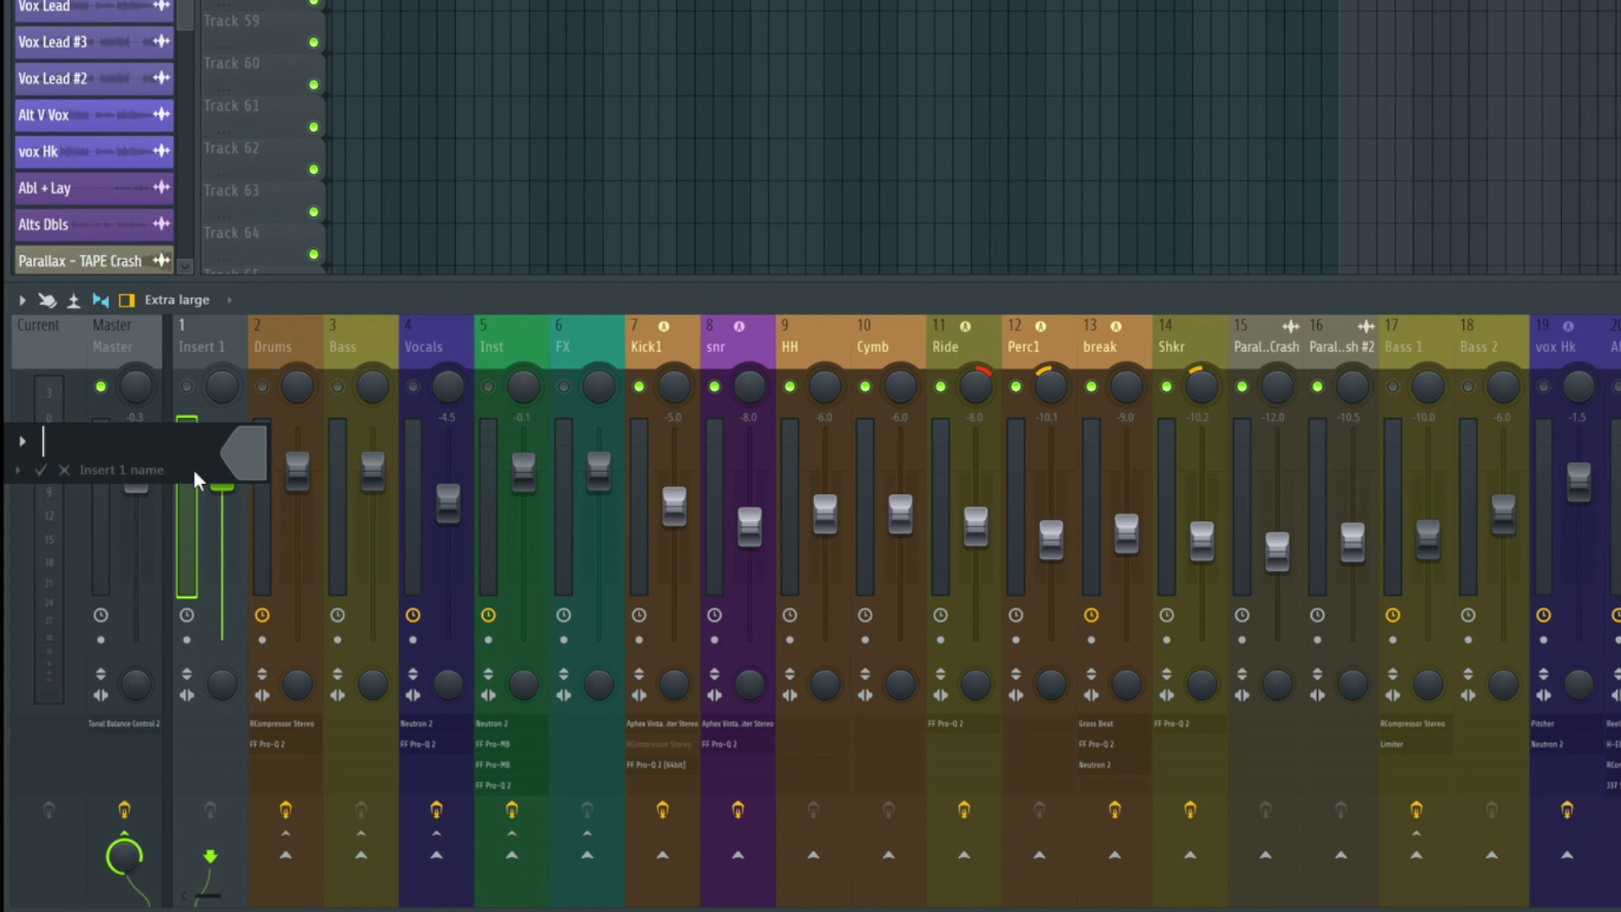
type("EXAMPLE BUS")
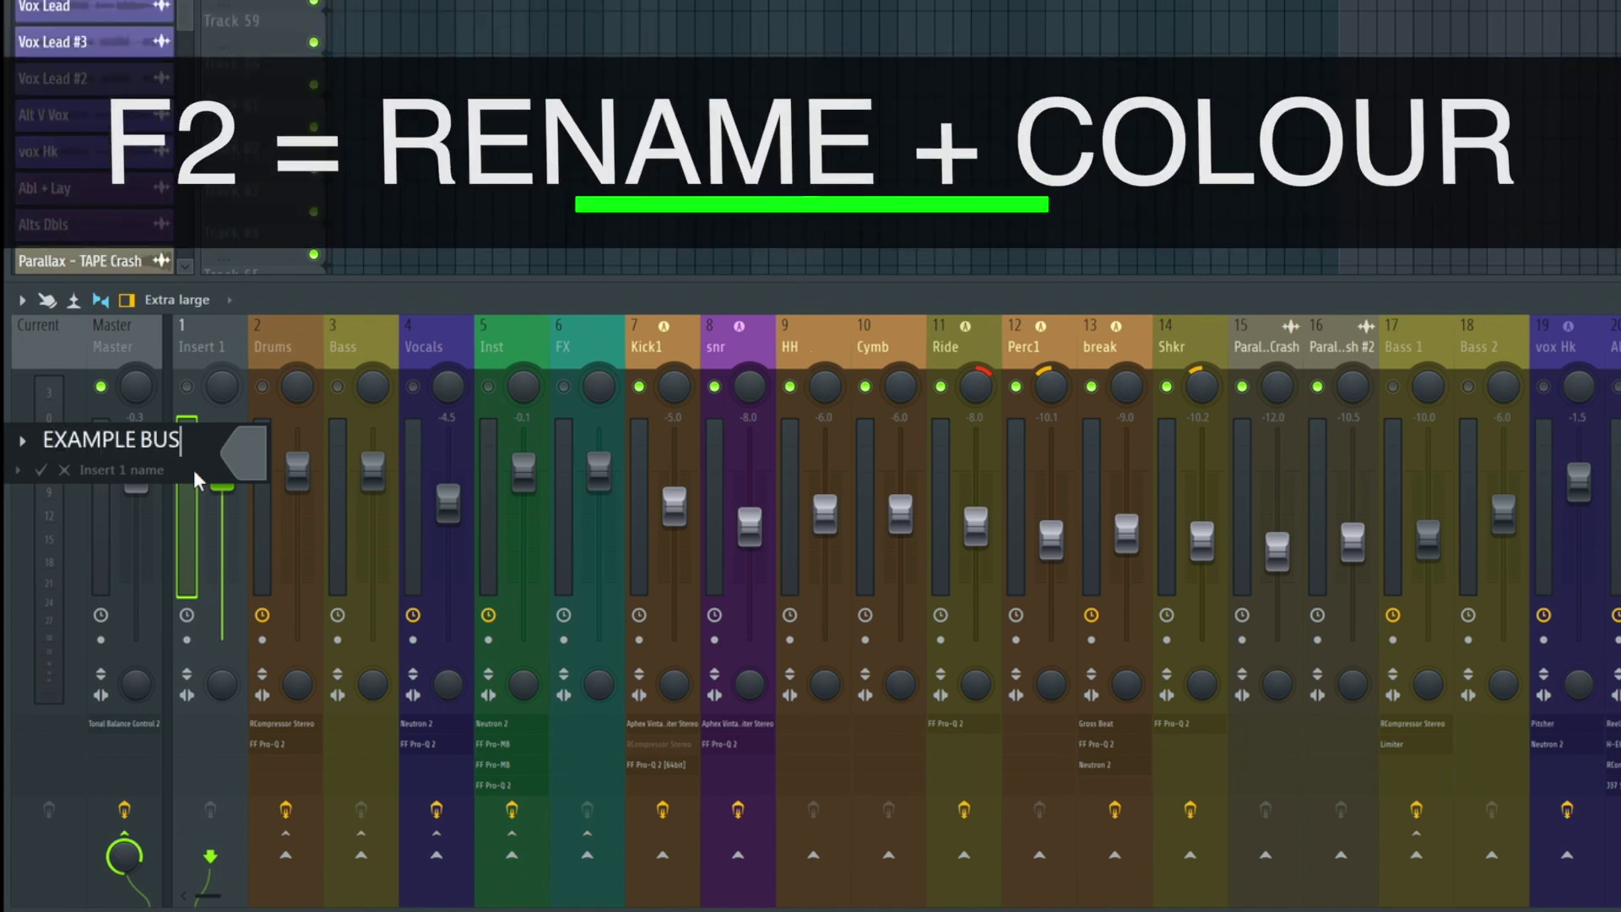
scroll(195, 469, "down", 1)
scroll(194, 470, "down", 4)
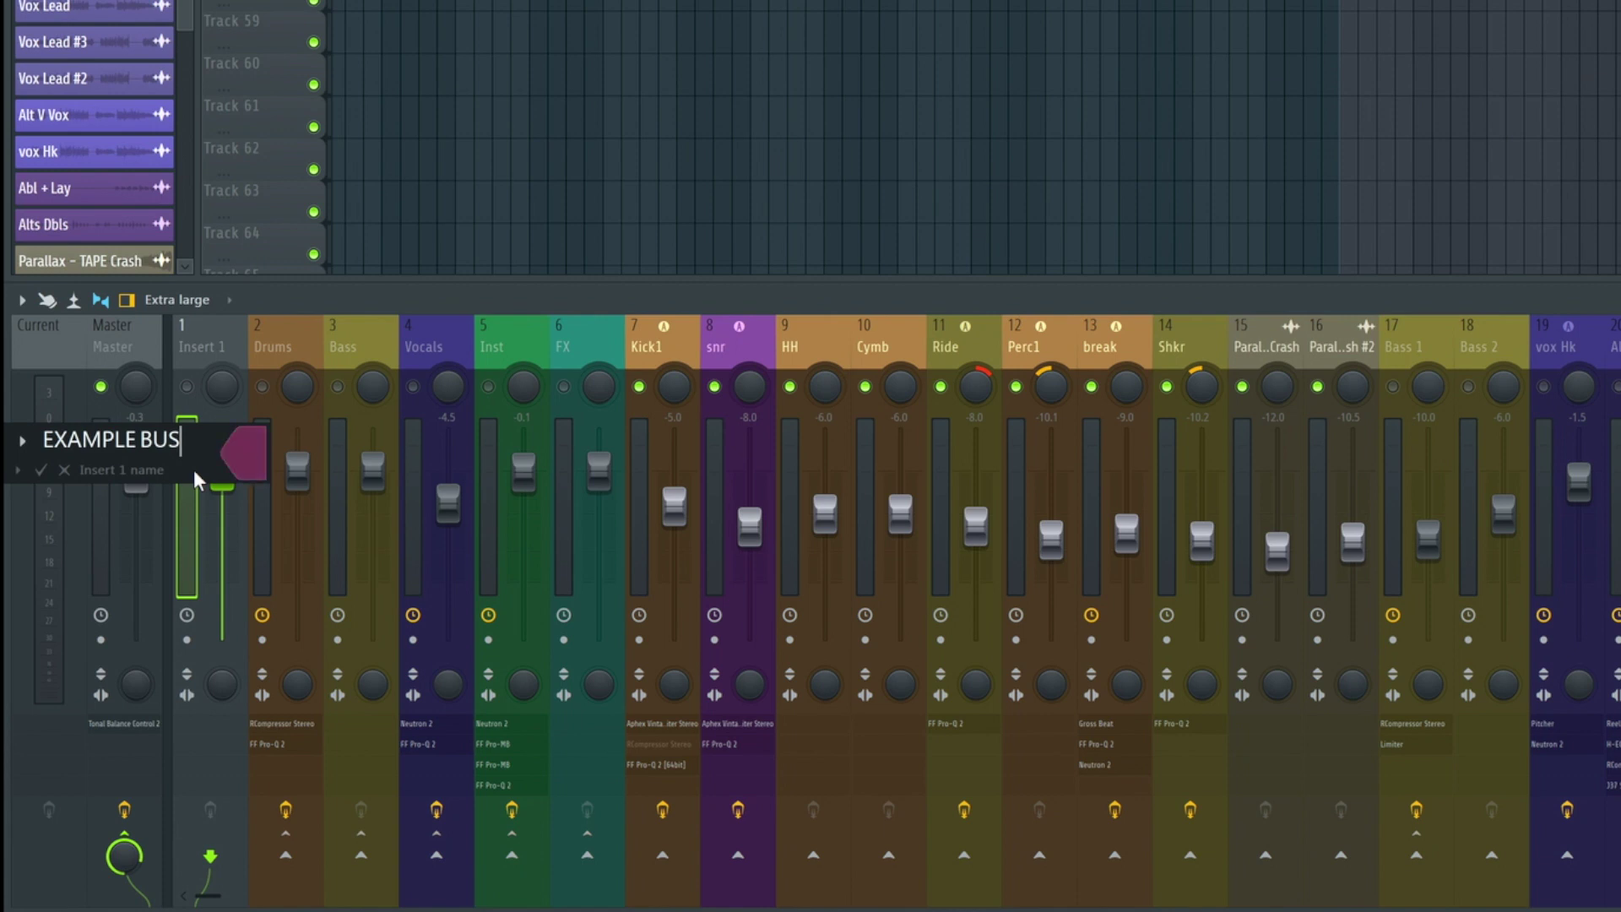
key("Return")
right_click(187, 386)
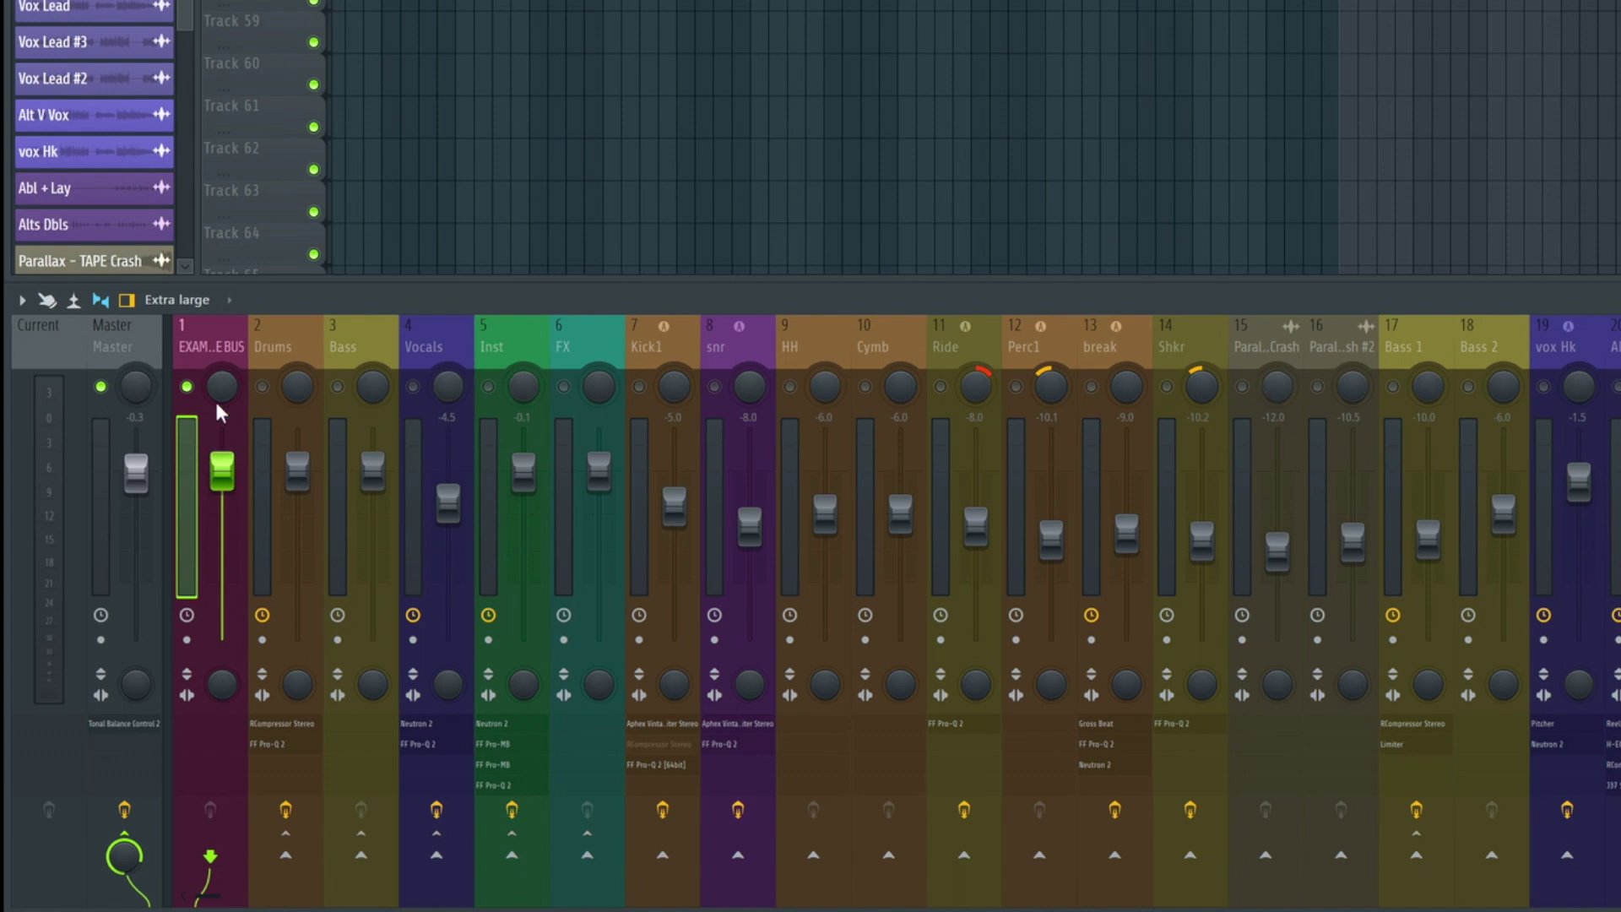
Release the EXAMPLE BUS solo, then solo Drums and play it briefly.
right_click(187, 386)
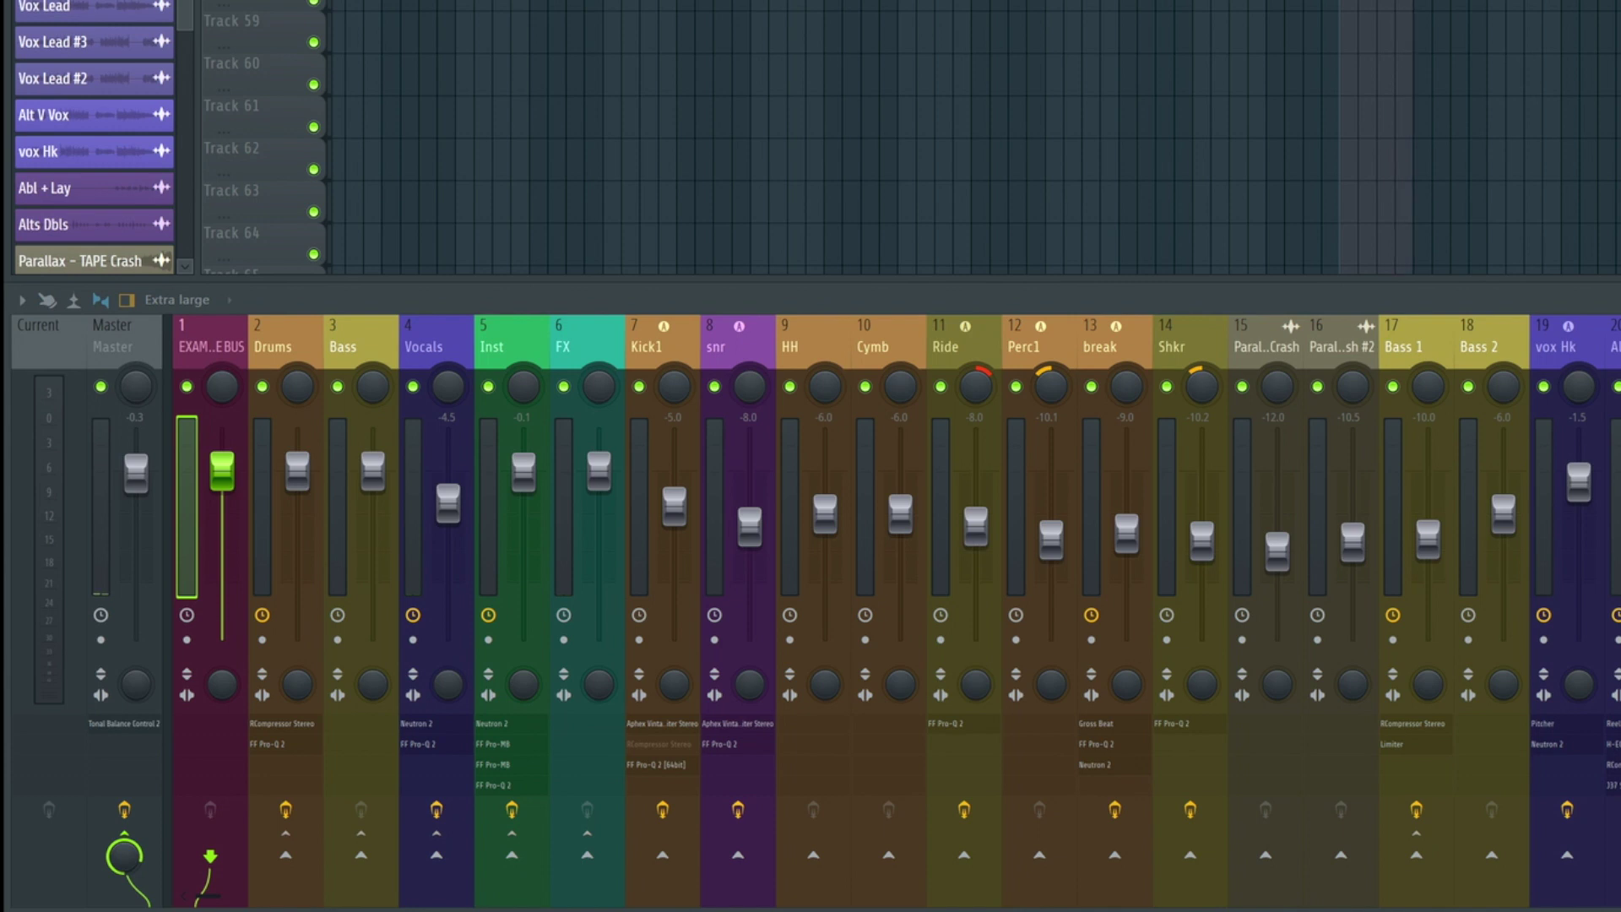
right_click(263, 386)
key("space")
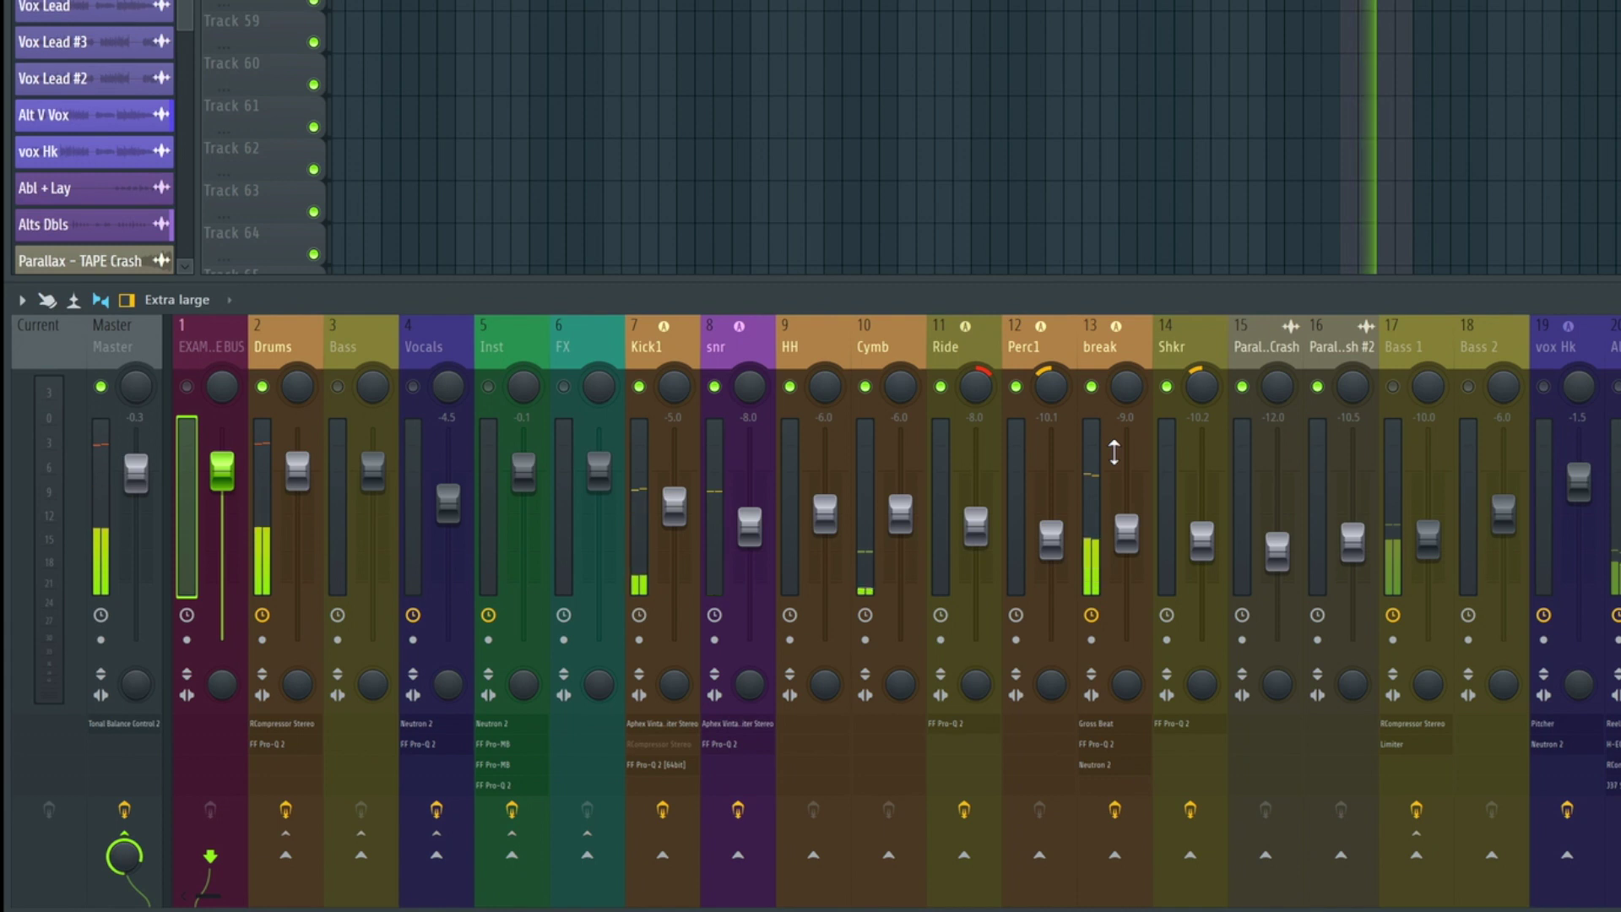
key("space")
Restore all channels and select the break insert to see its inputs.
left_click(262, 387)
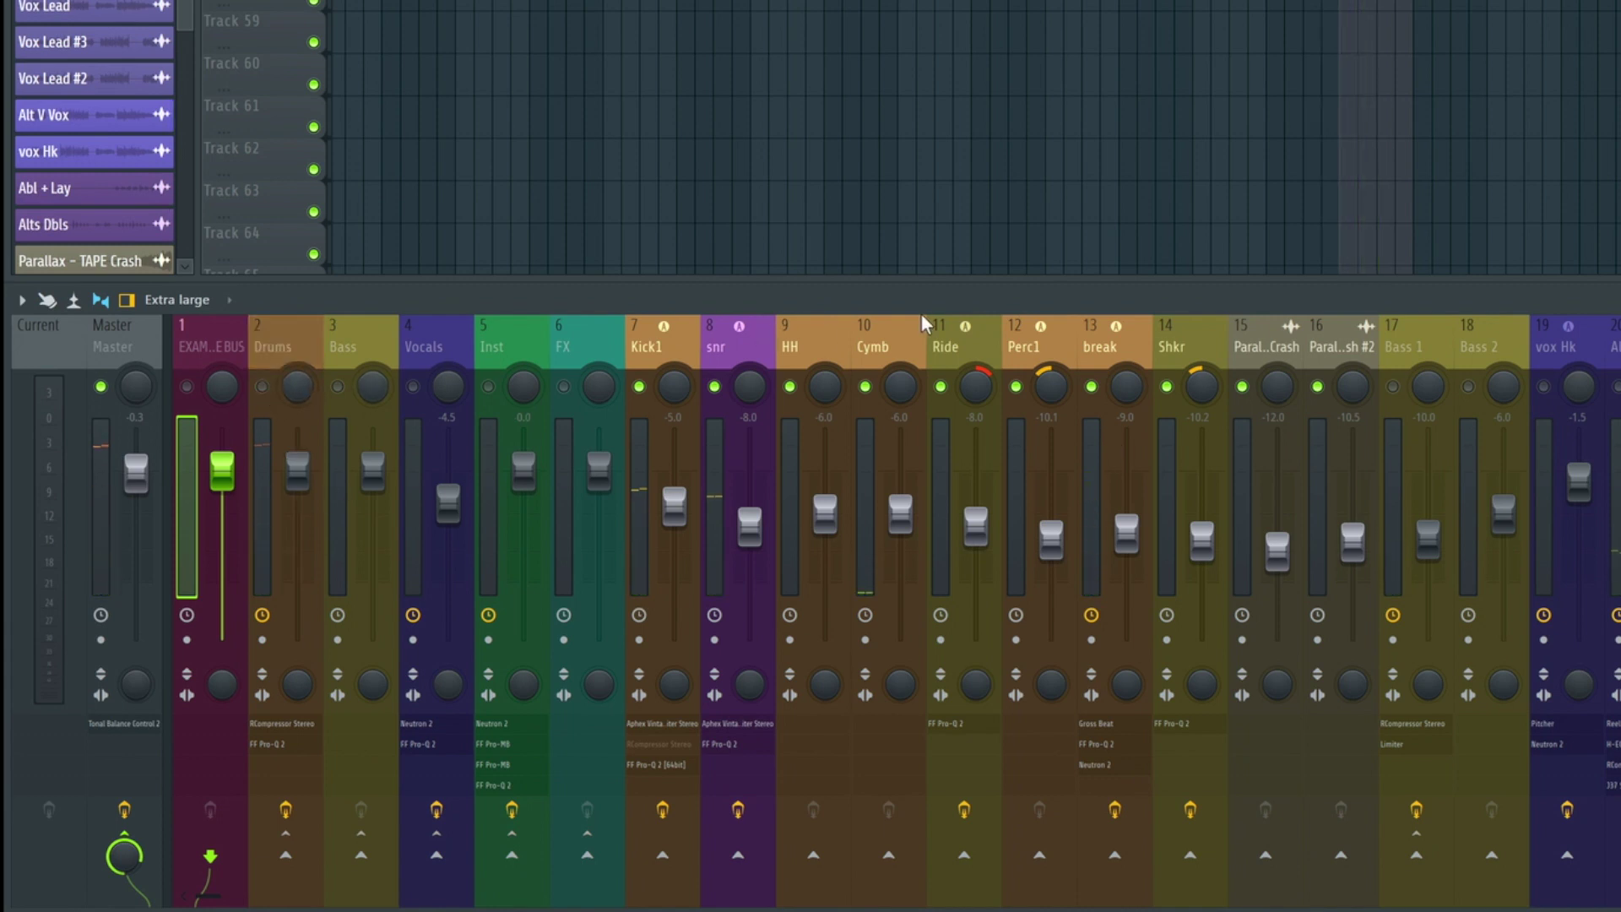
left_click(262, 387)
right_click(261, 387)
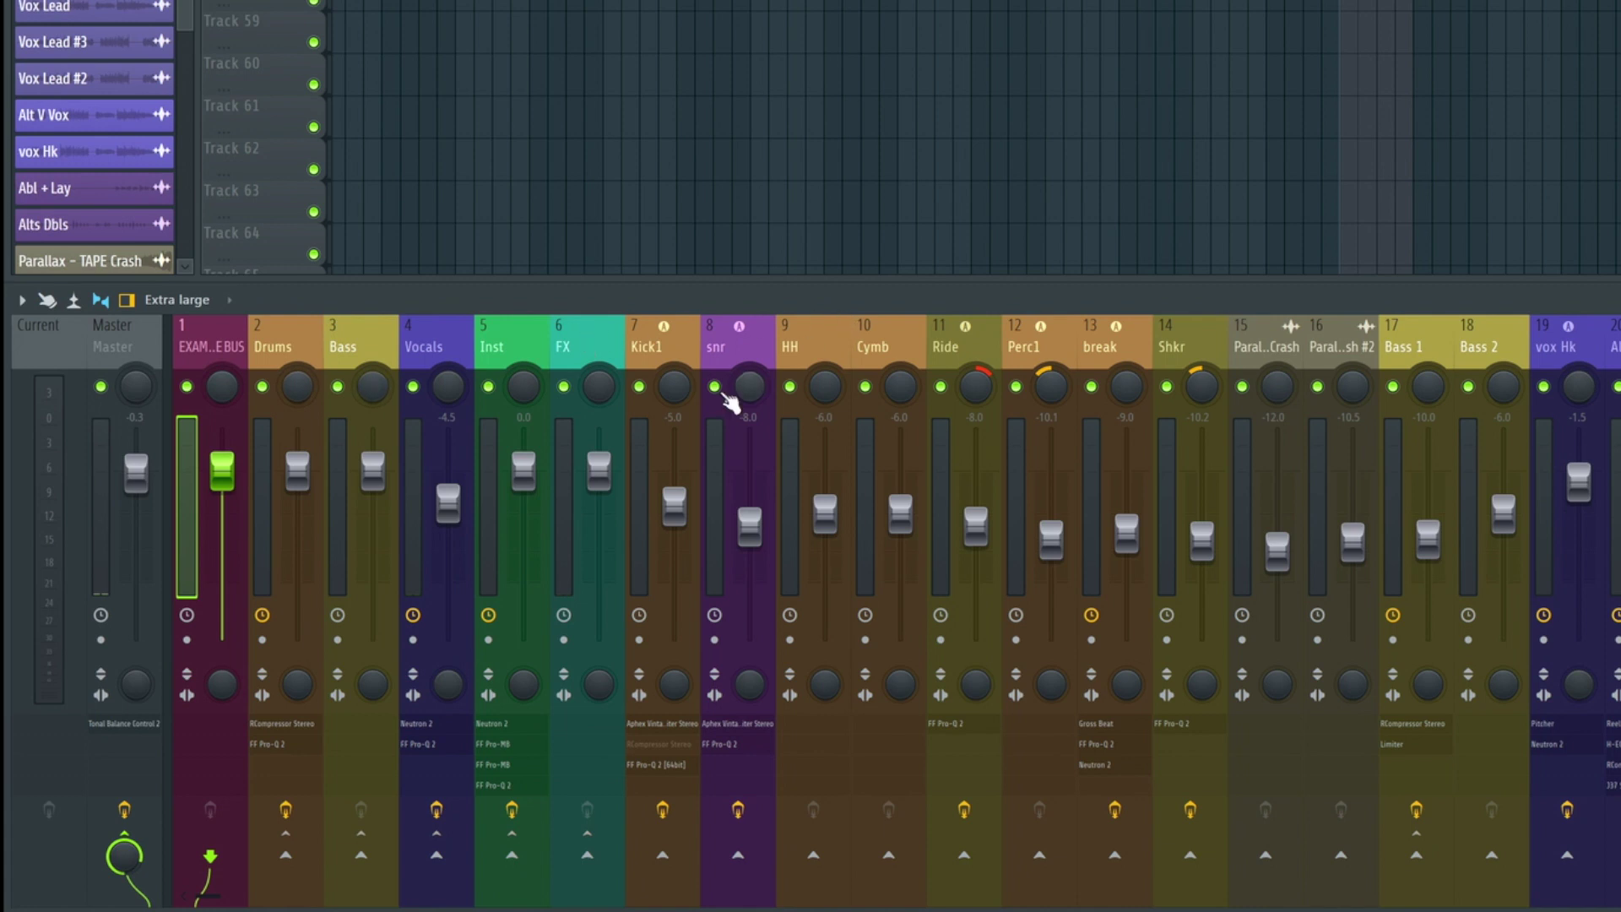
left_click(1089, 473)
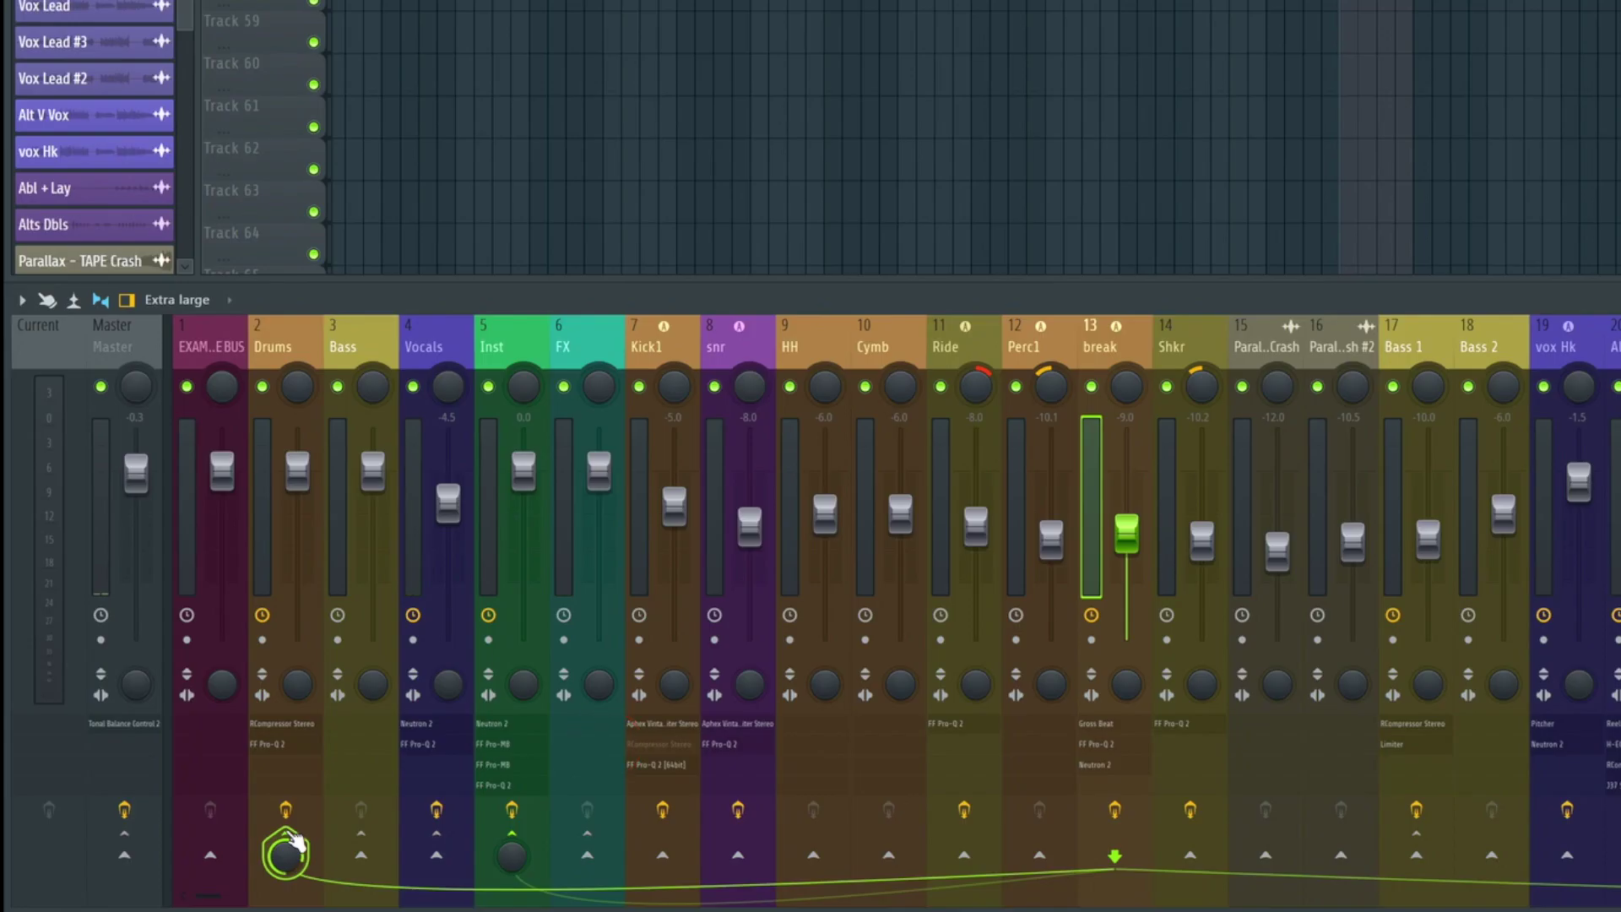
Replace the Drums send into break with an EXAMPLE BUS send, and solo EXAMPLE BUS.
left_click(291, 840)
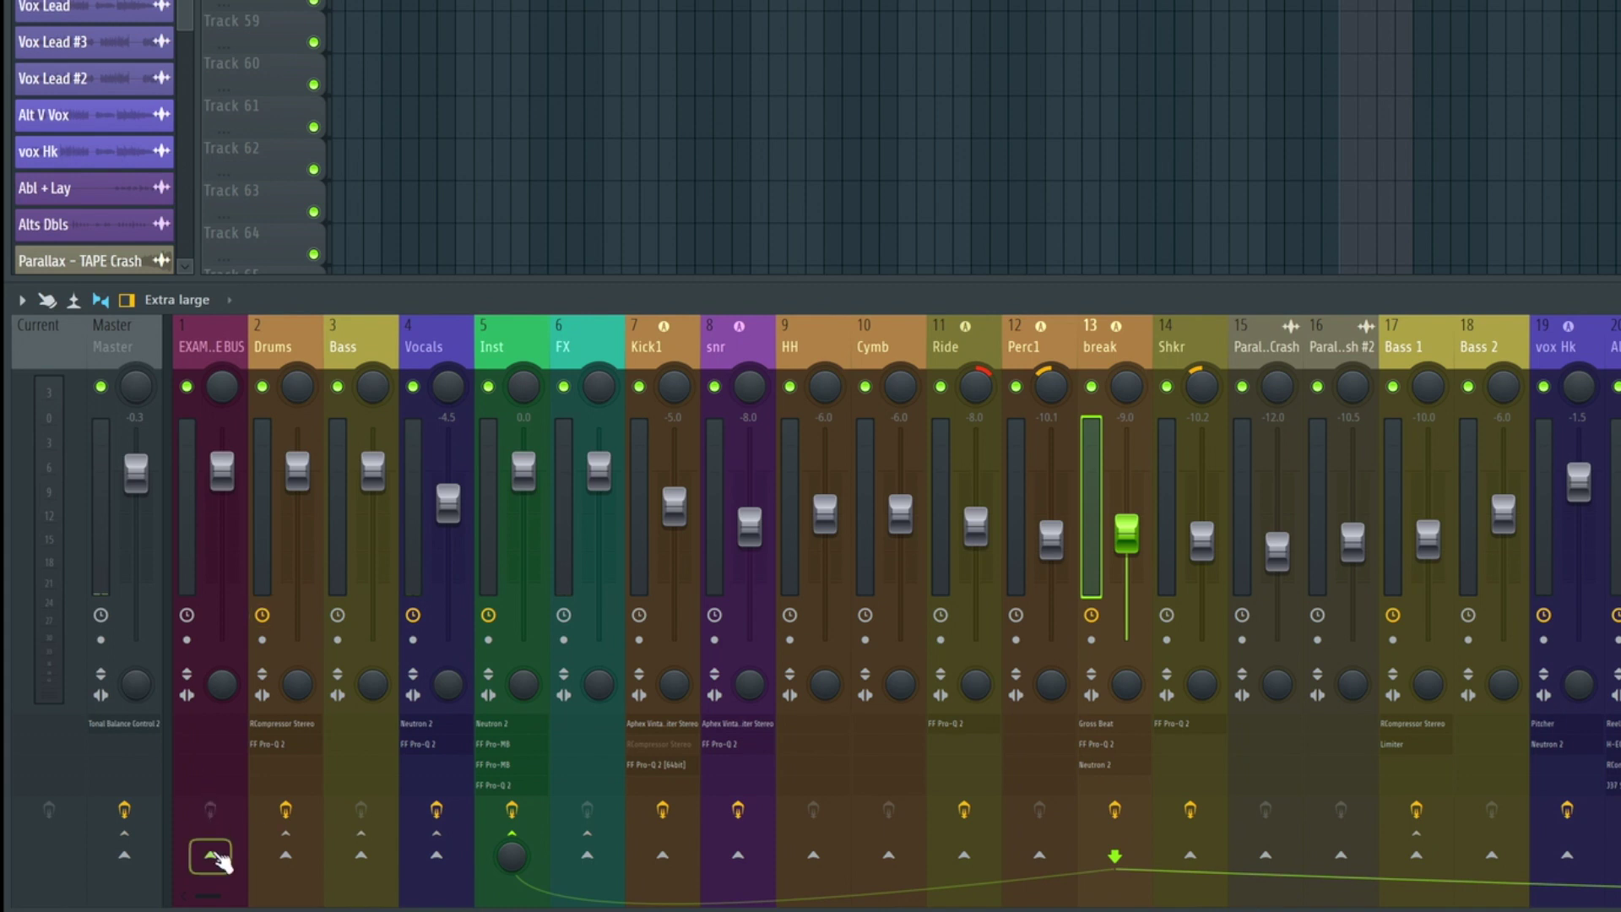
left_click(215, 857)
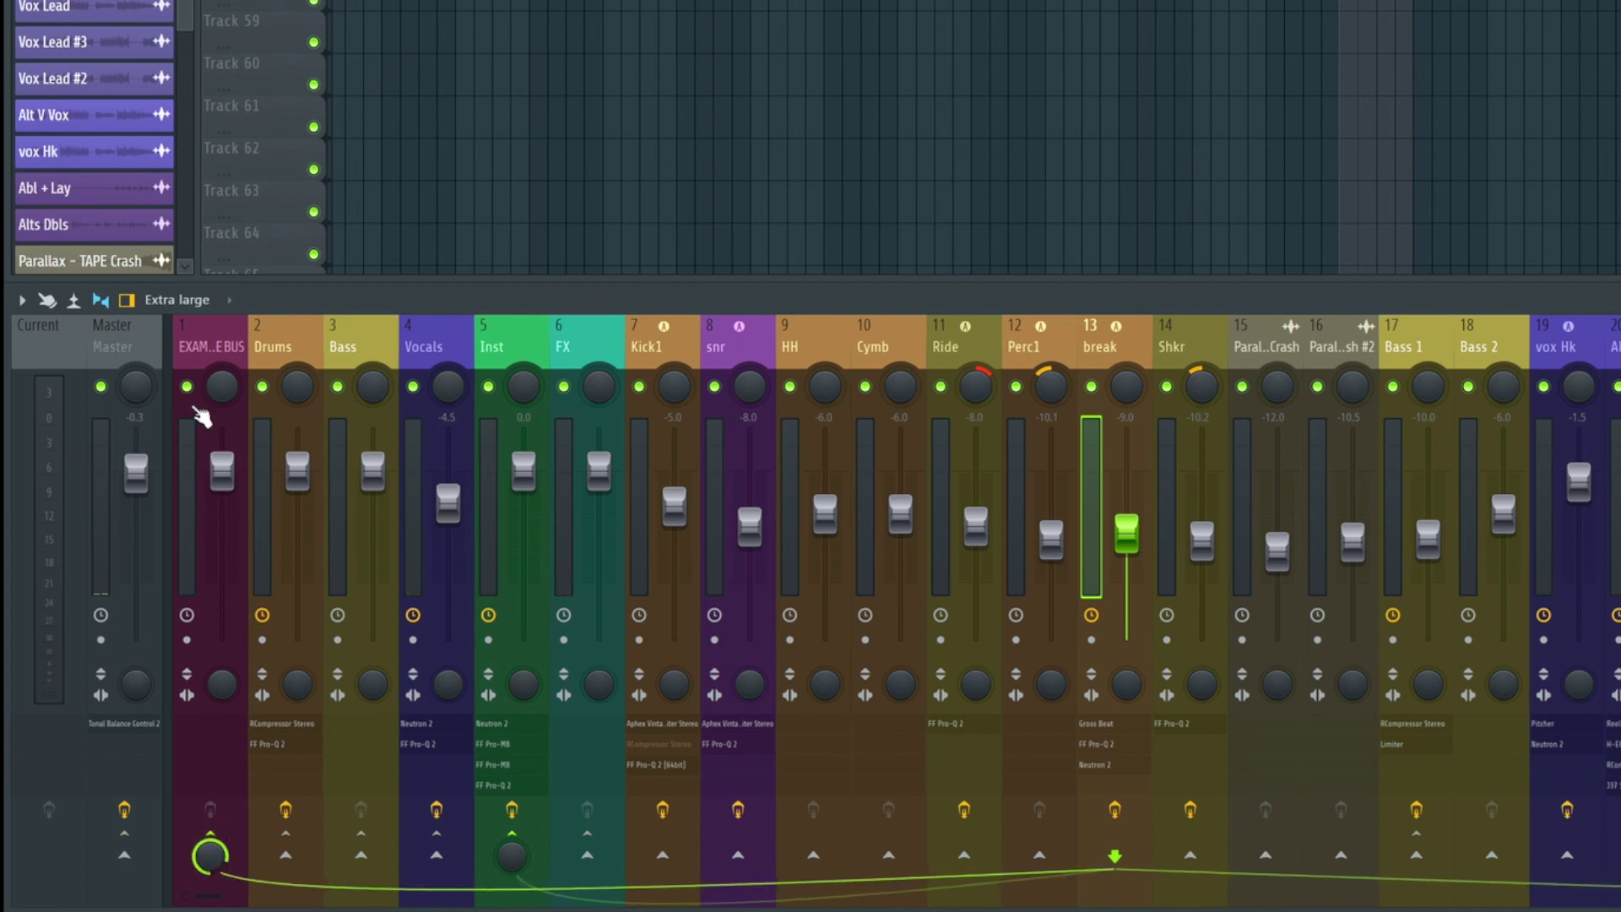
right_click(193, 393)
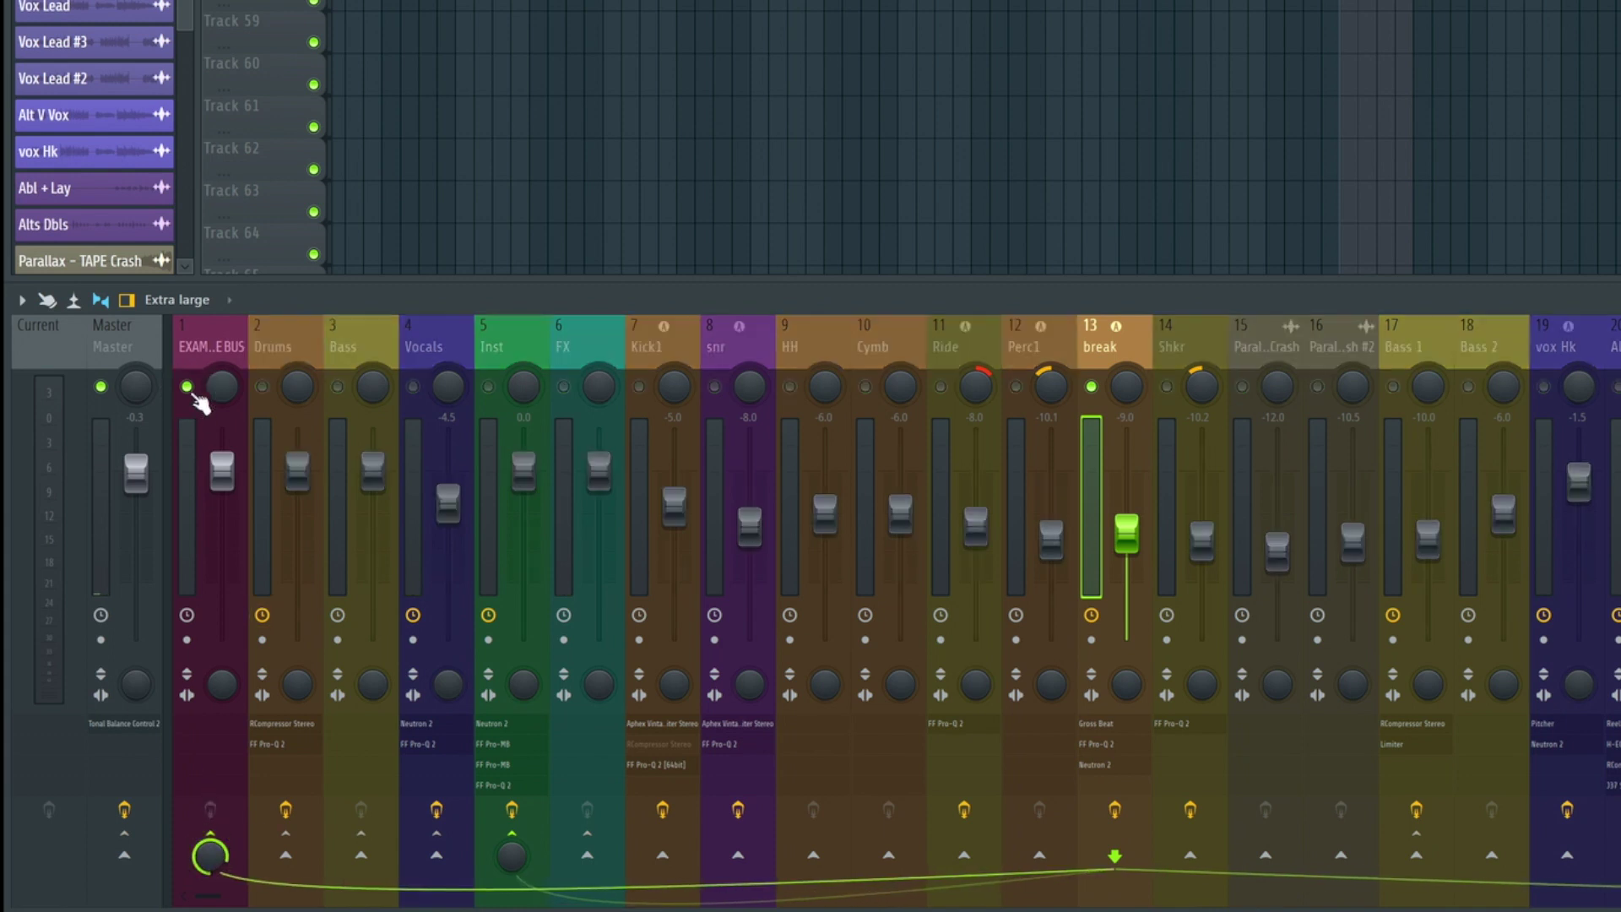
Route Kick1 into EXAMPLE BUS and play the soloed bus.
left_click(629, 477)
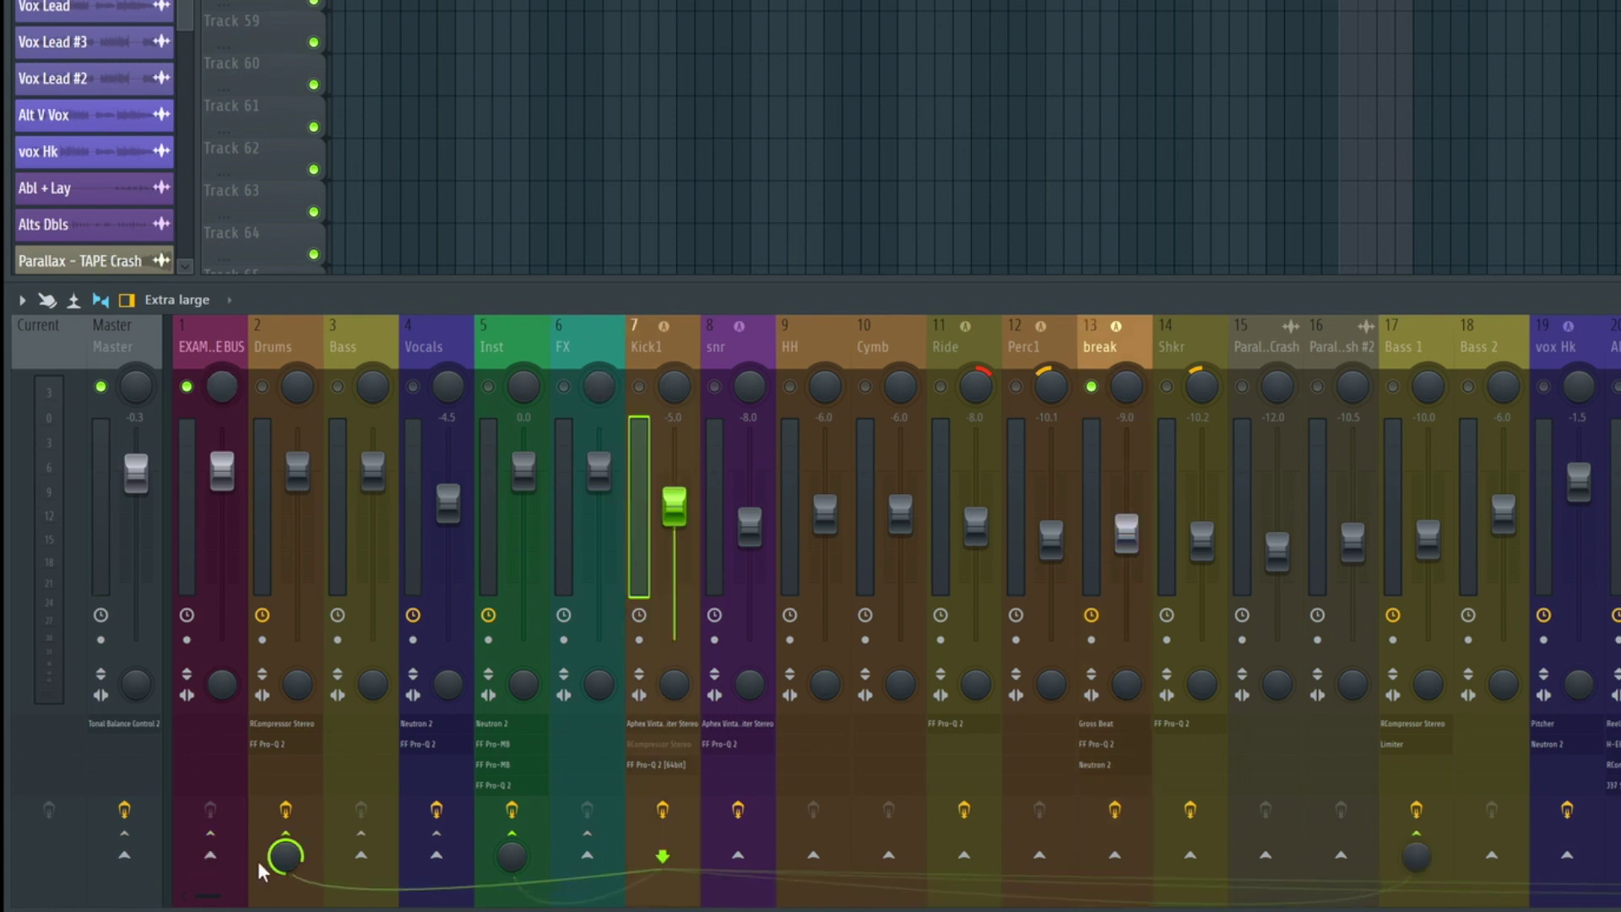
left_click(209, 856)
left_click(195, 488)
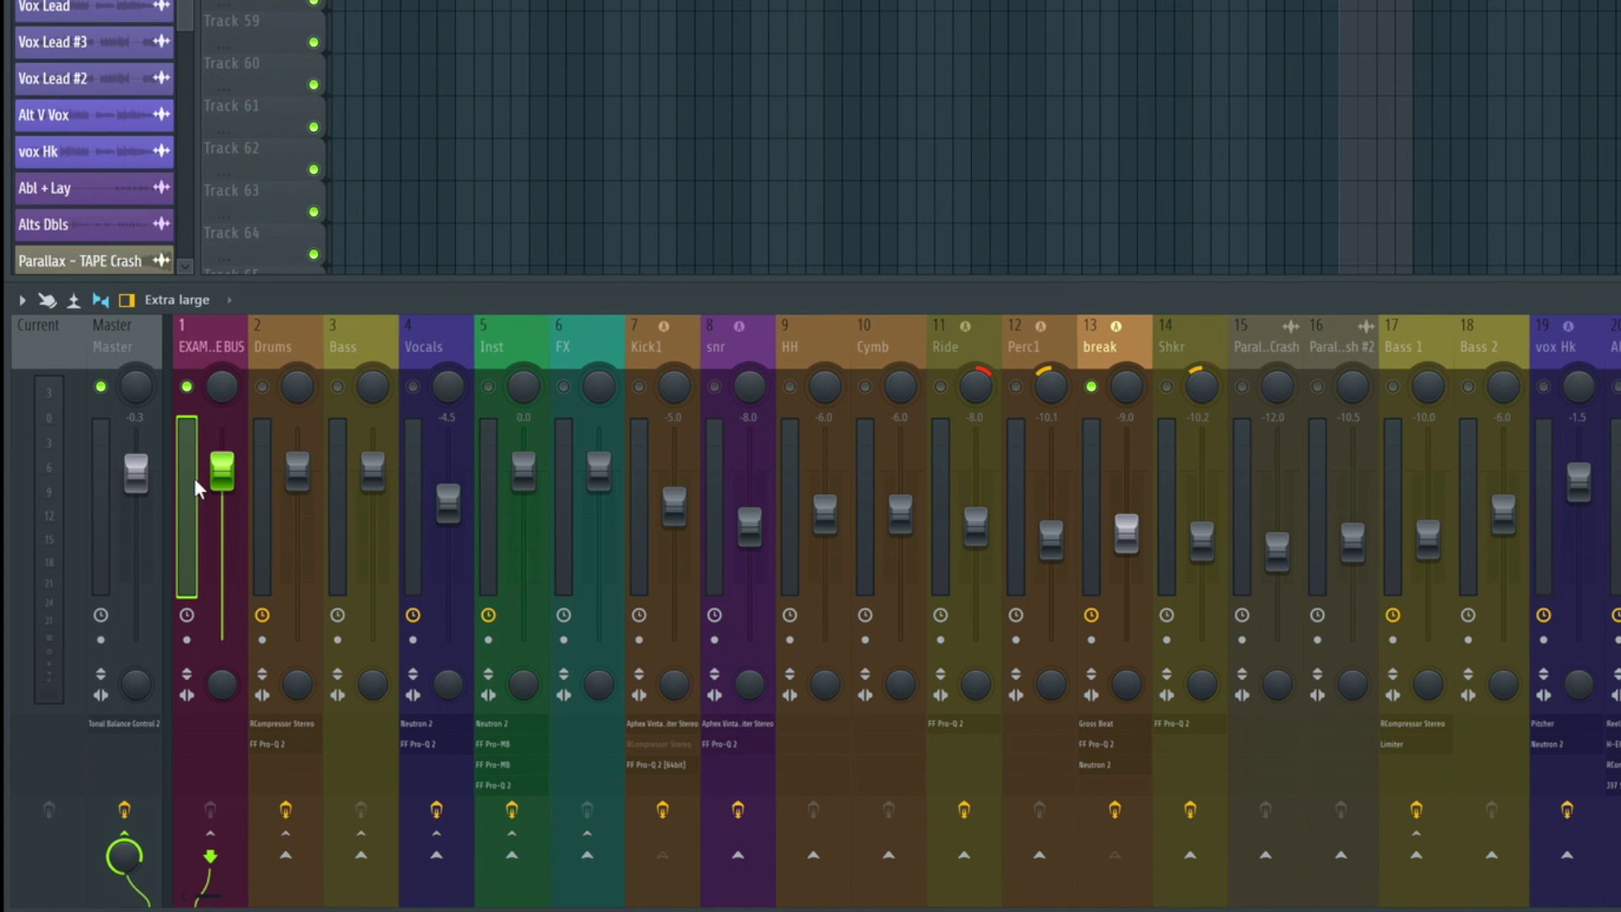
right_click(188, 387)
key("space")
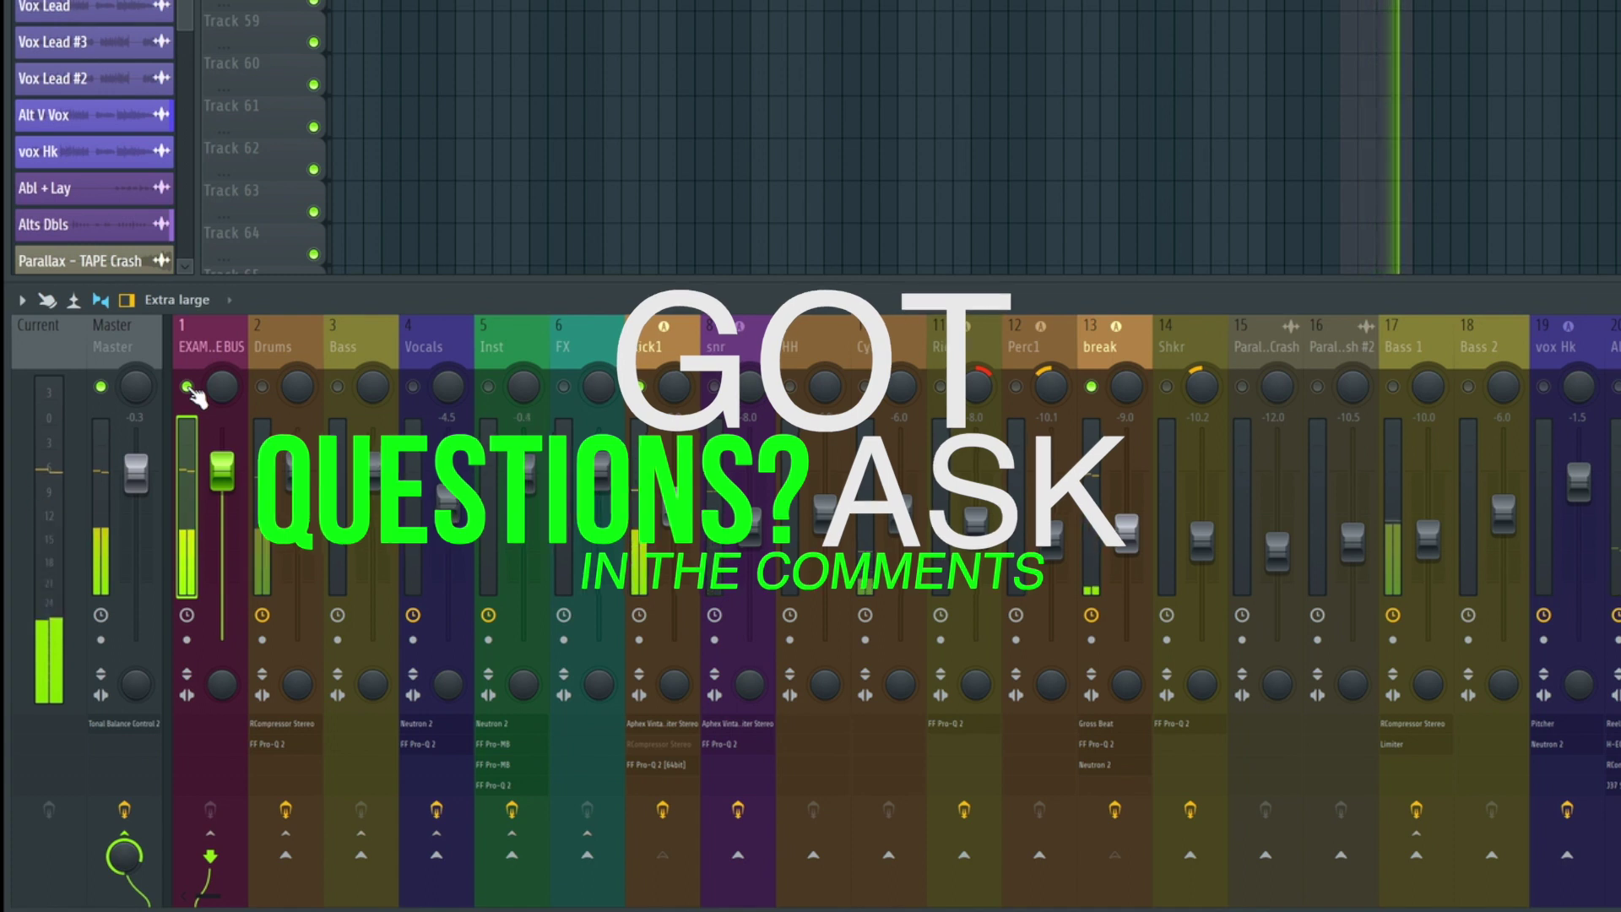
key("space")
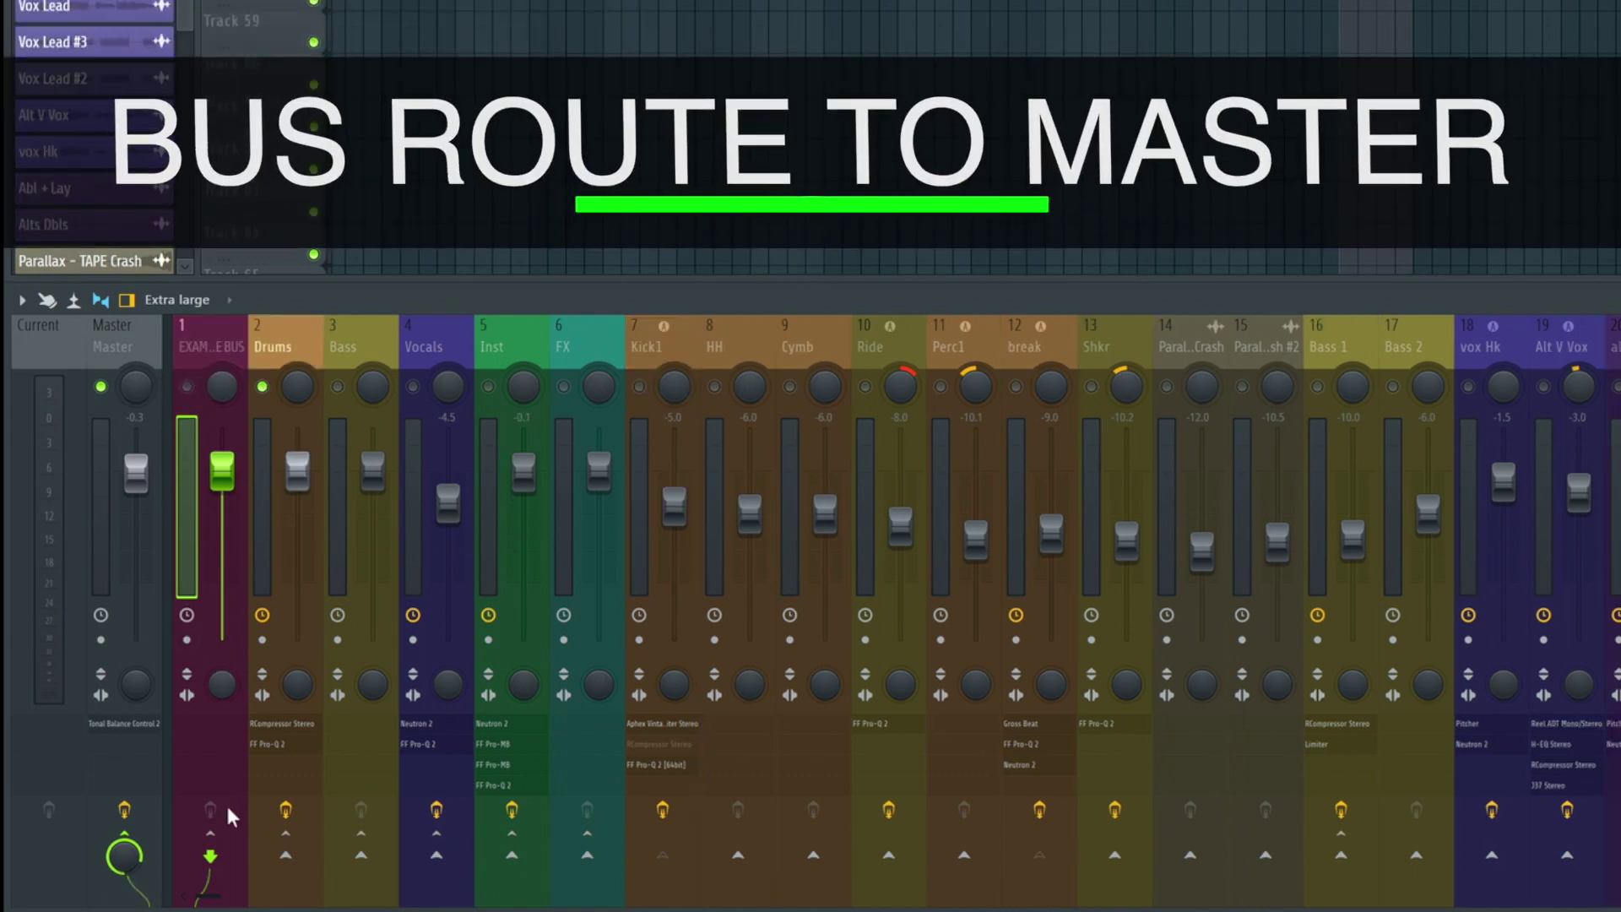
Check the Drums and Bass bus routings, then remove Kick1's send to Drums.
left_click(265, 506)
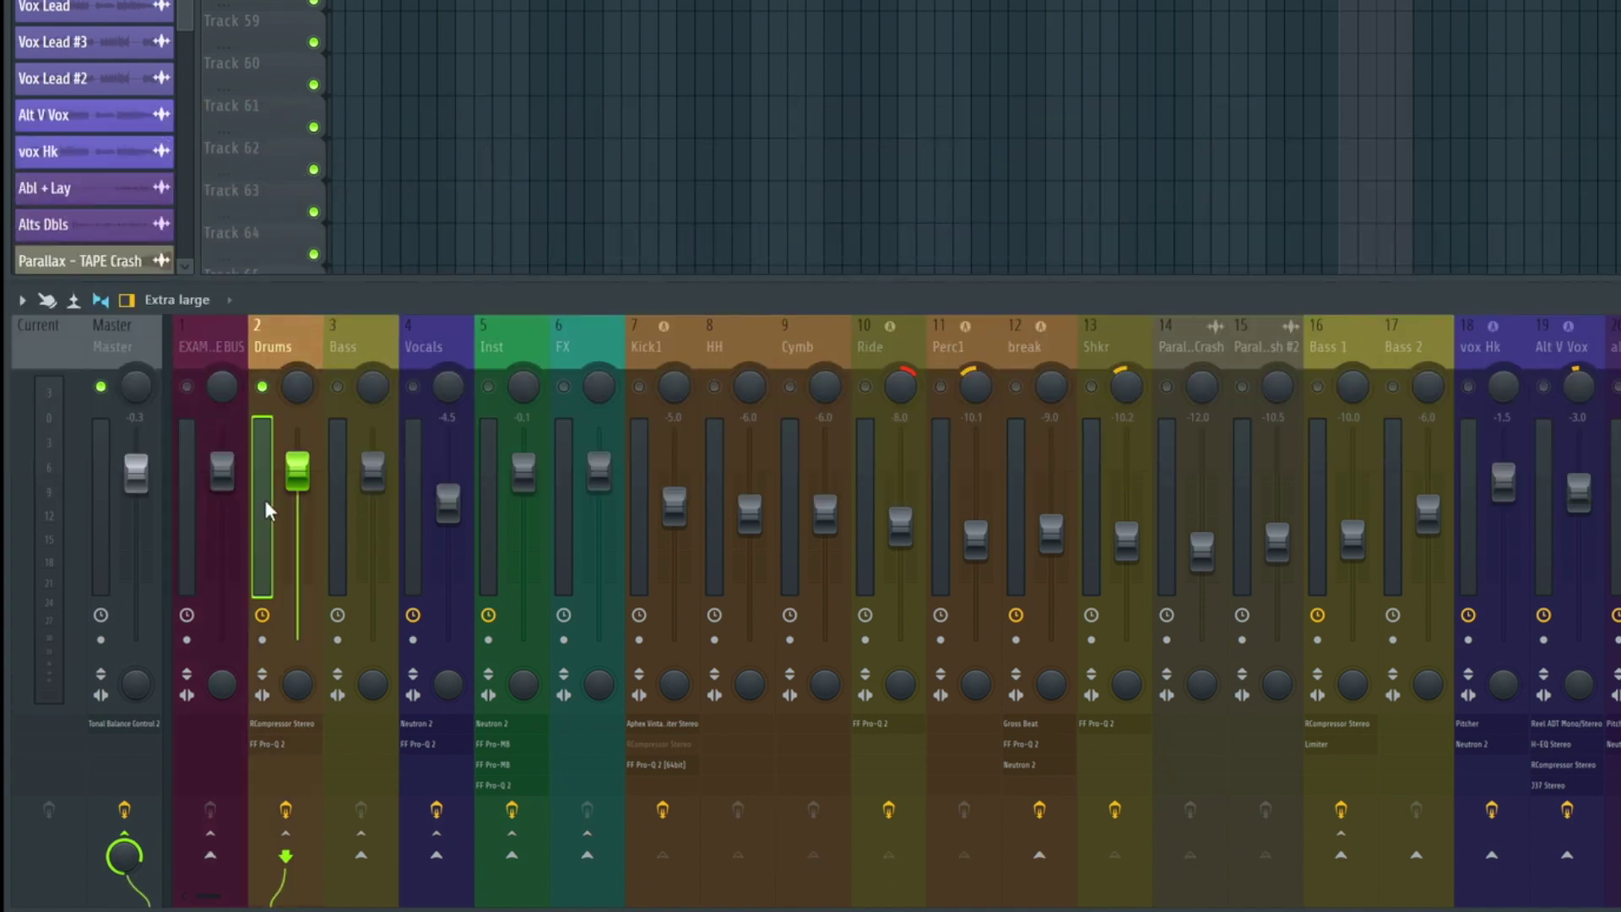
left_click(335, 494)
left_click(279, 760)
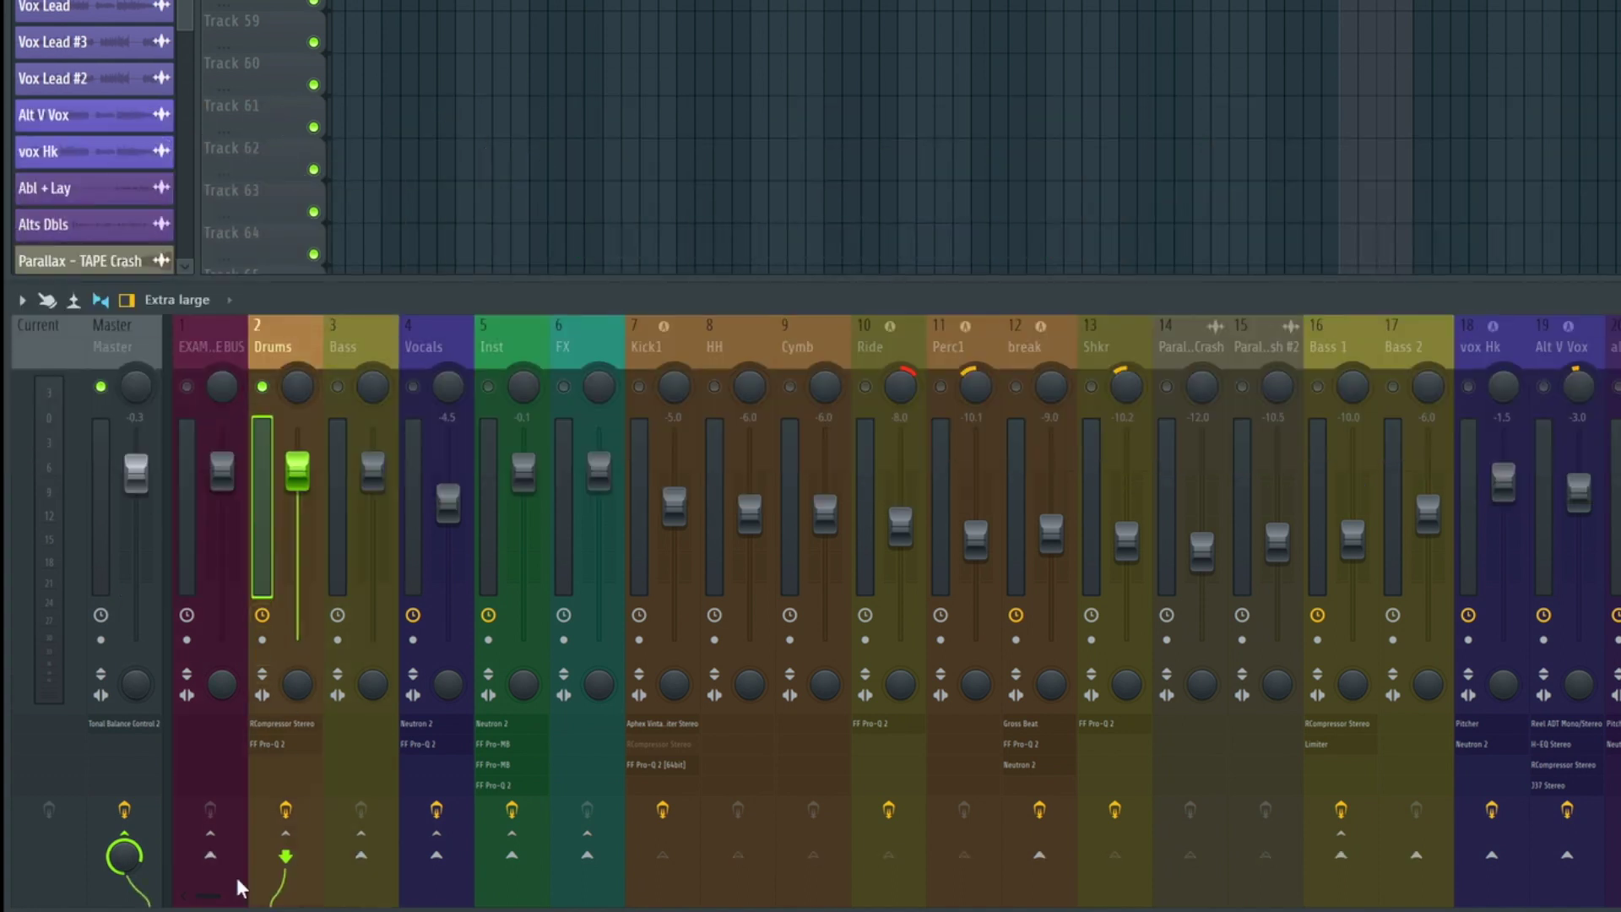
left_click(337, 549)
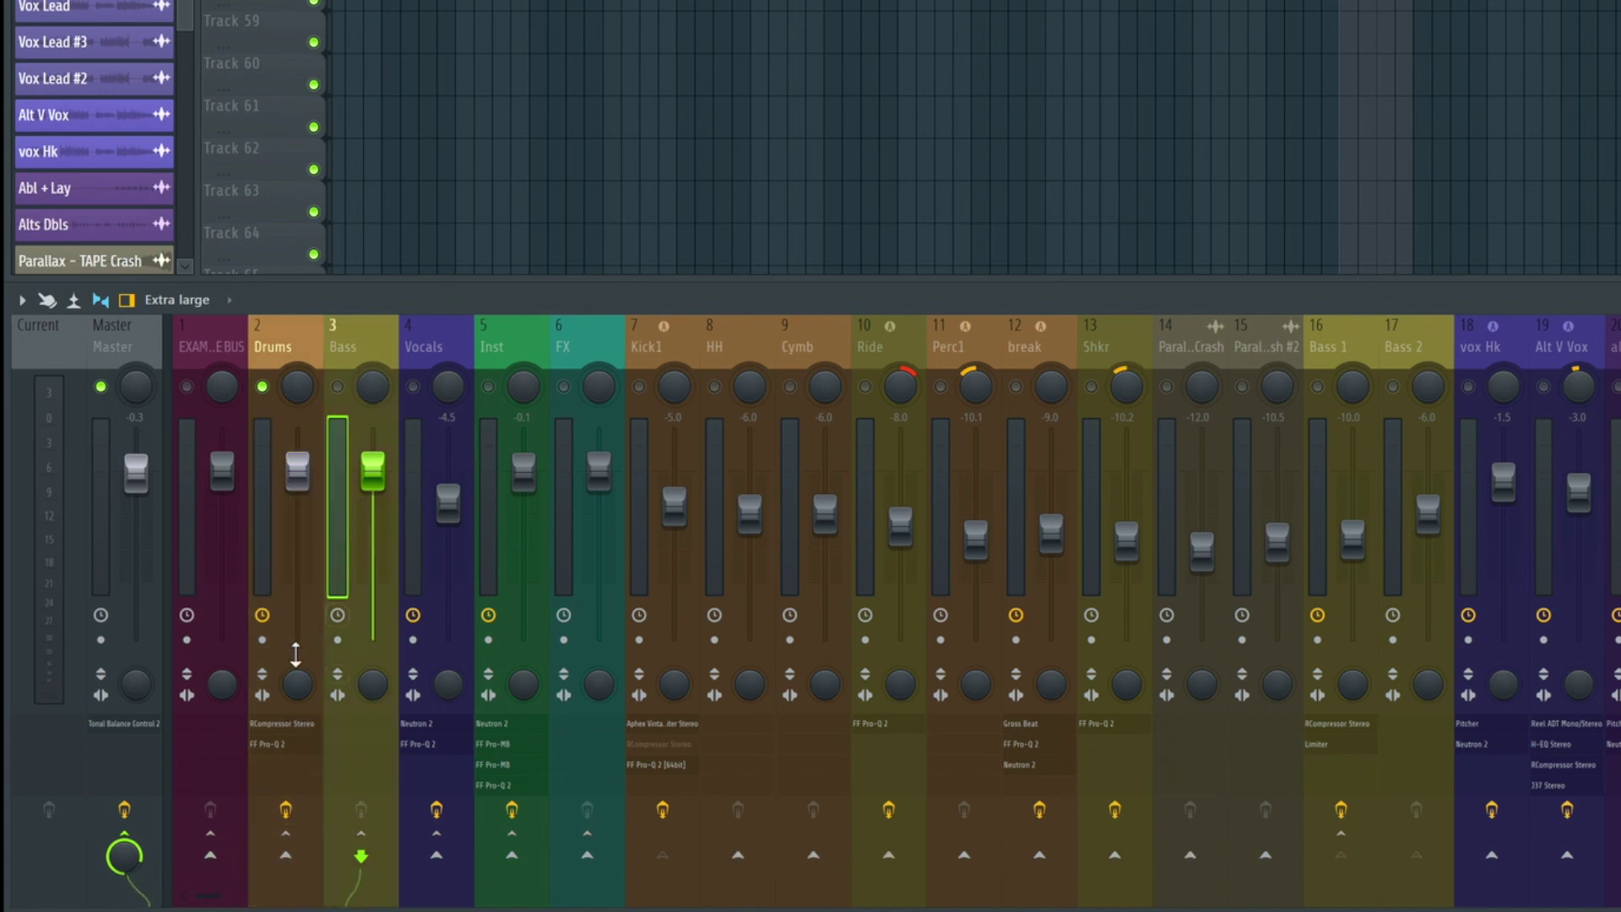
left_click(647, 460)
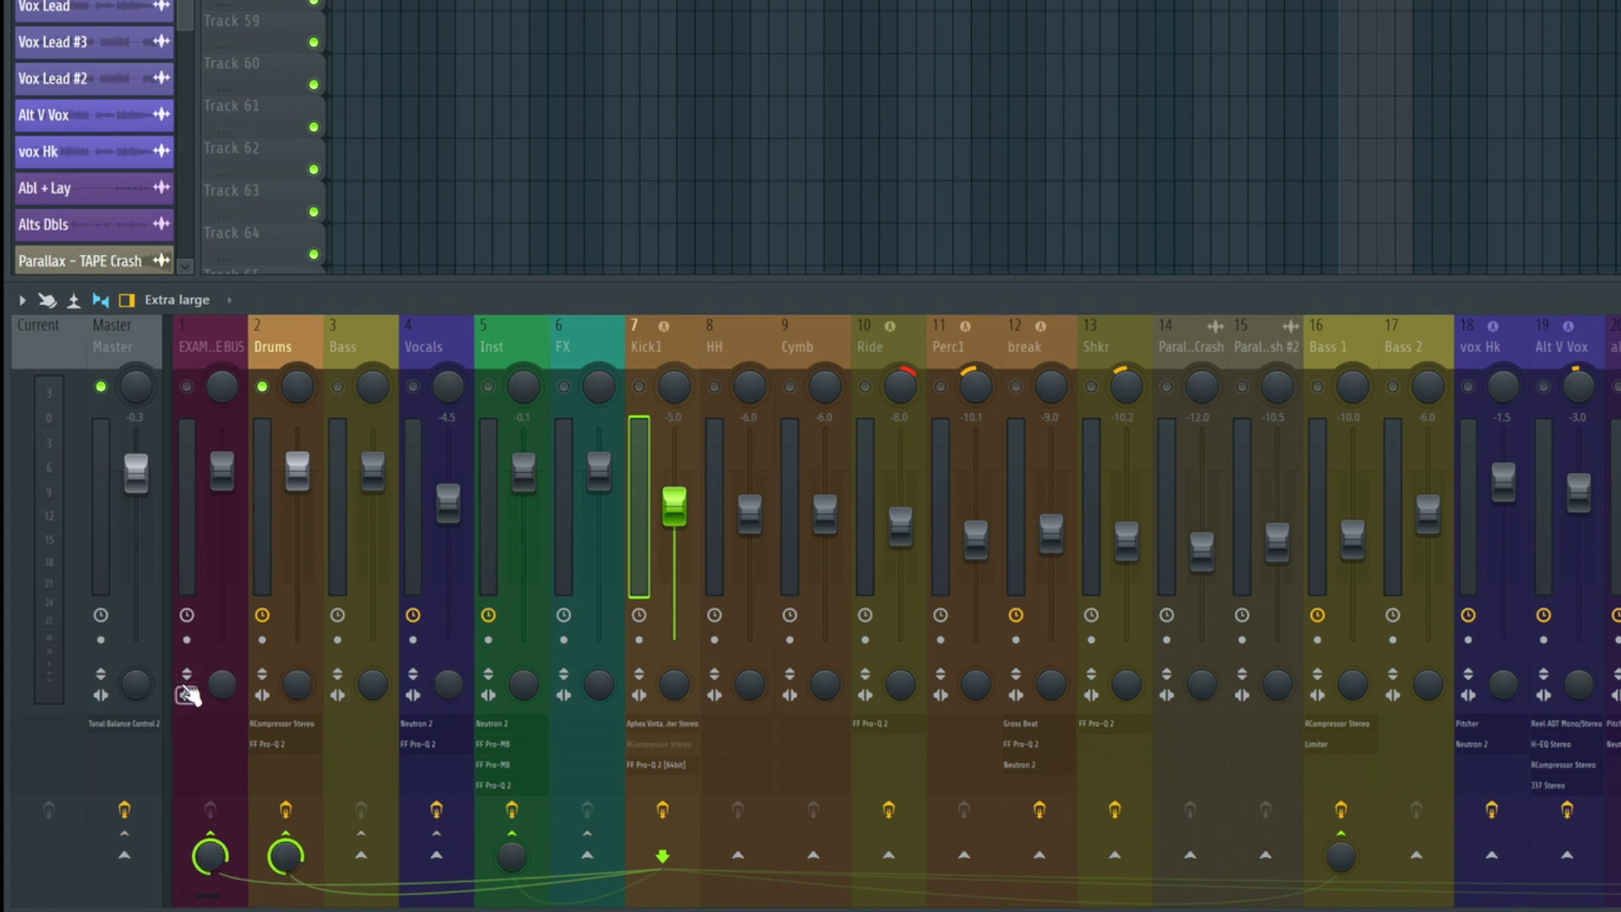
left_click(285, 856)
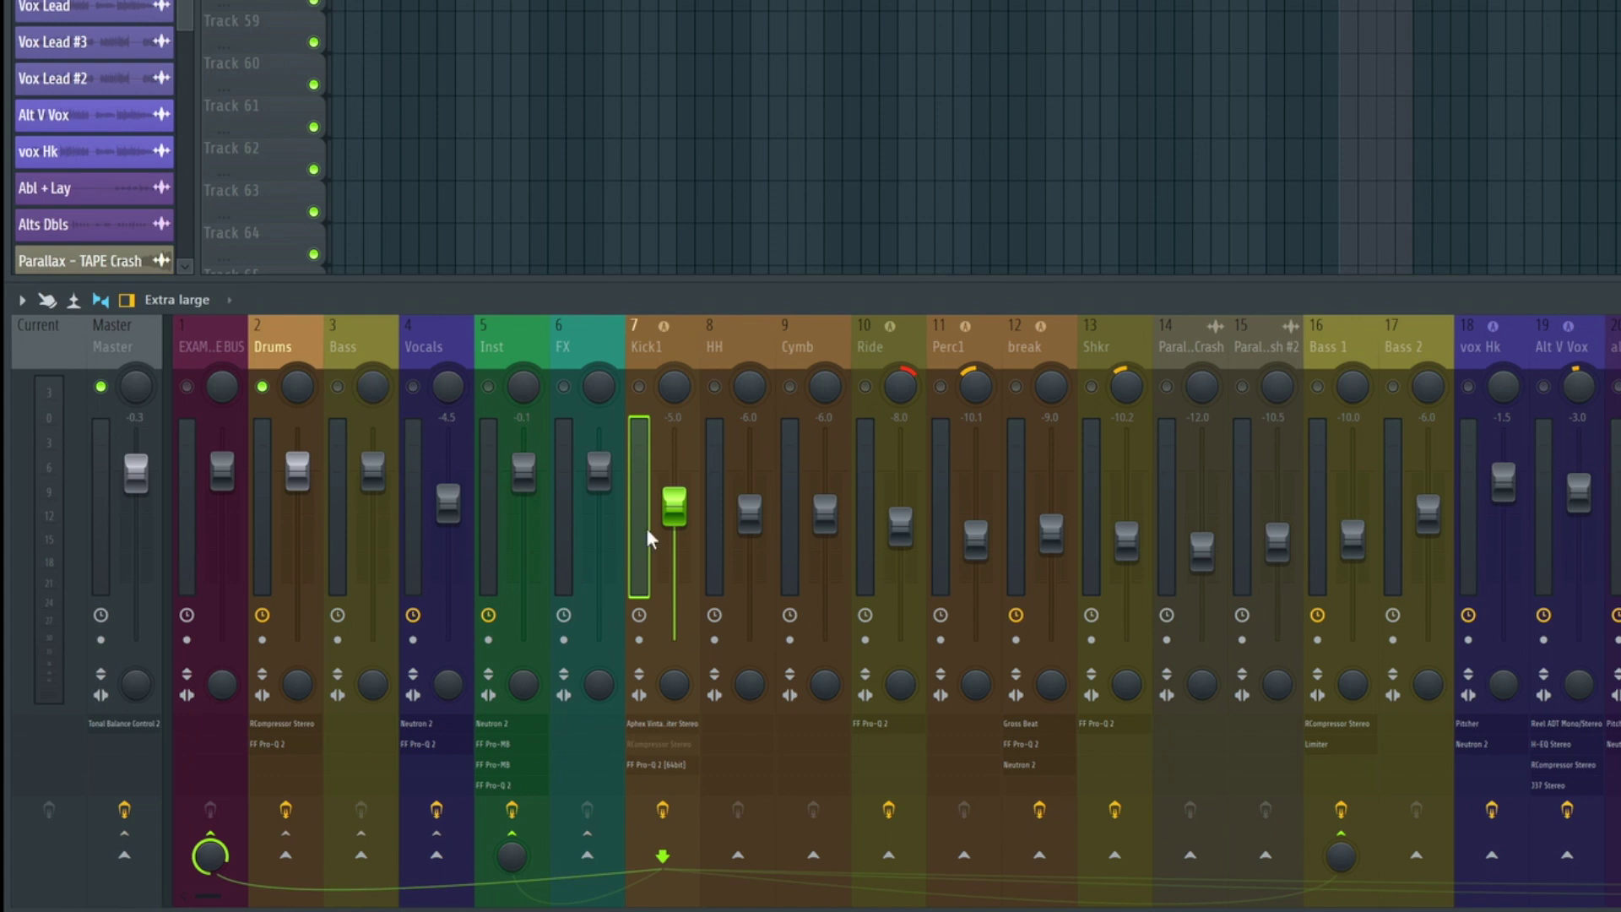
Mute Drums, audition Kick1 sent directly to Master, then remove that Master send.
left_click(639, 386)
left_click(186, 386)
left_click(263, 386)
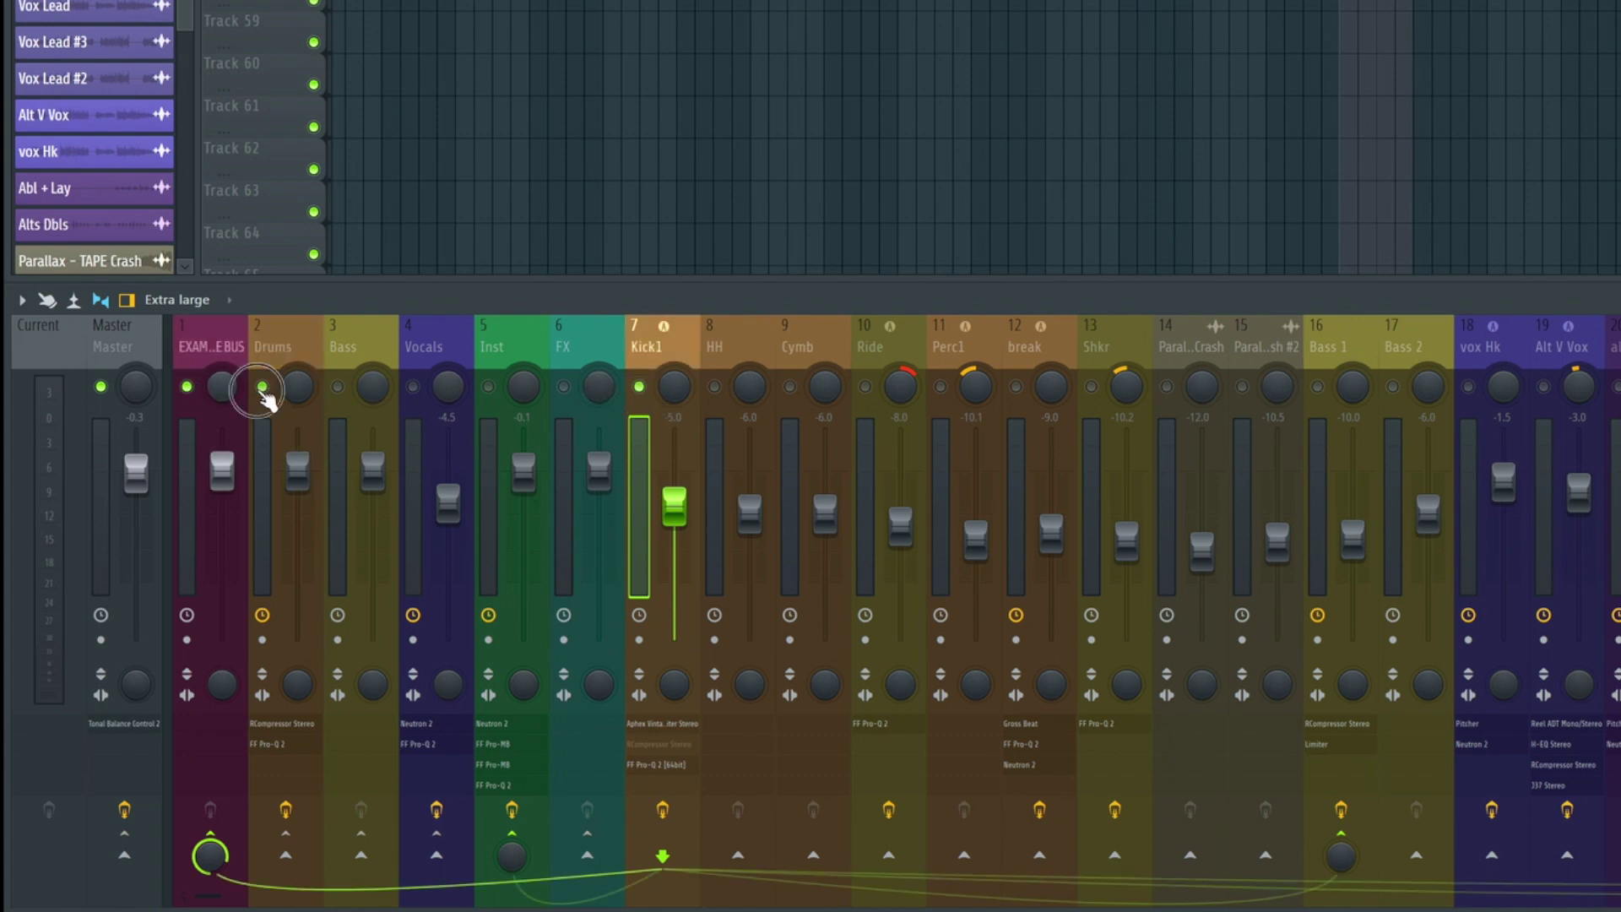
left_click(125, 855)
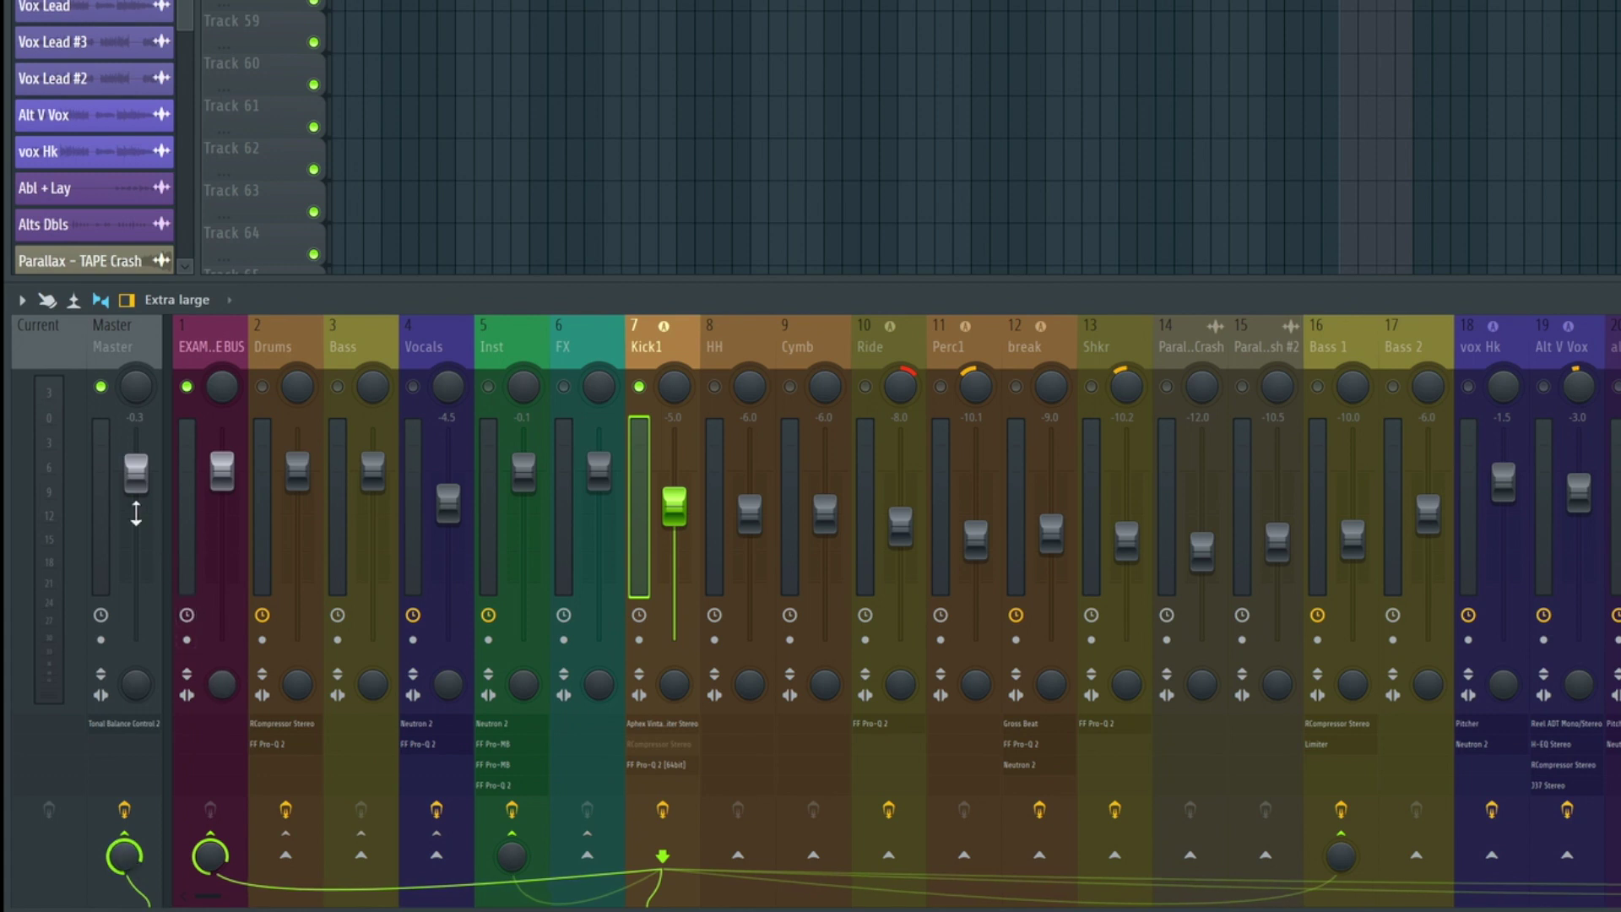
key("space")
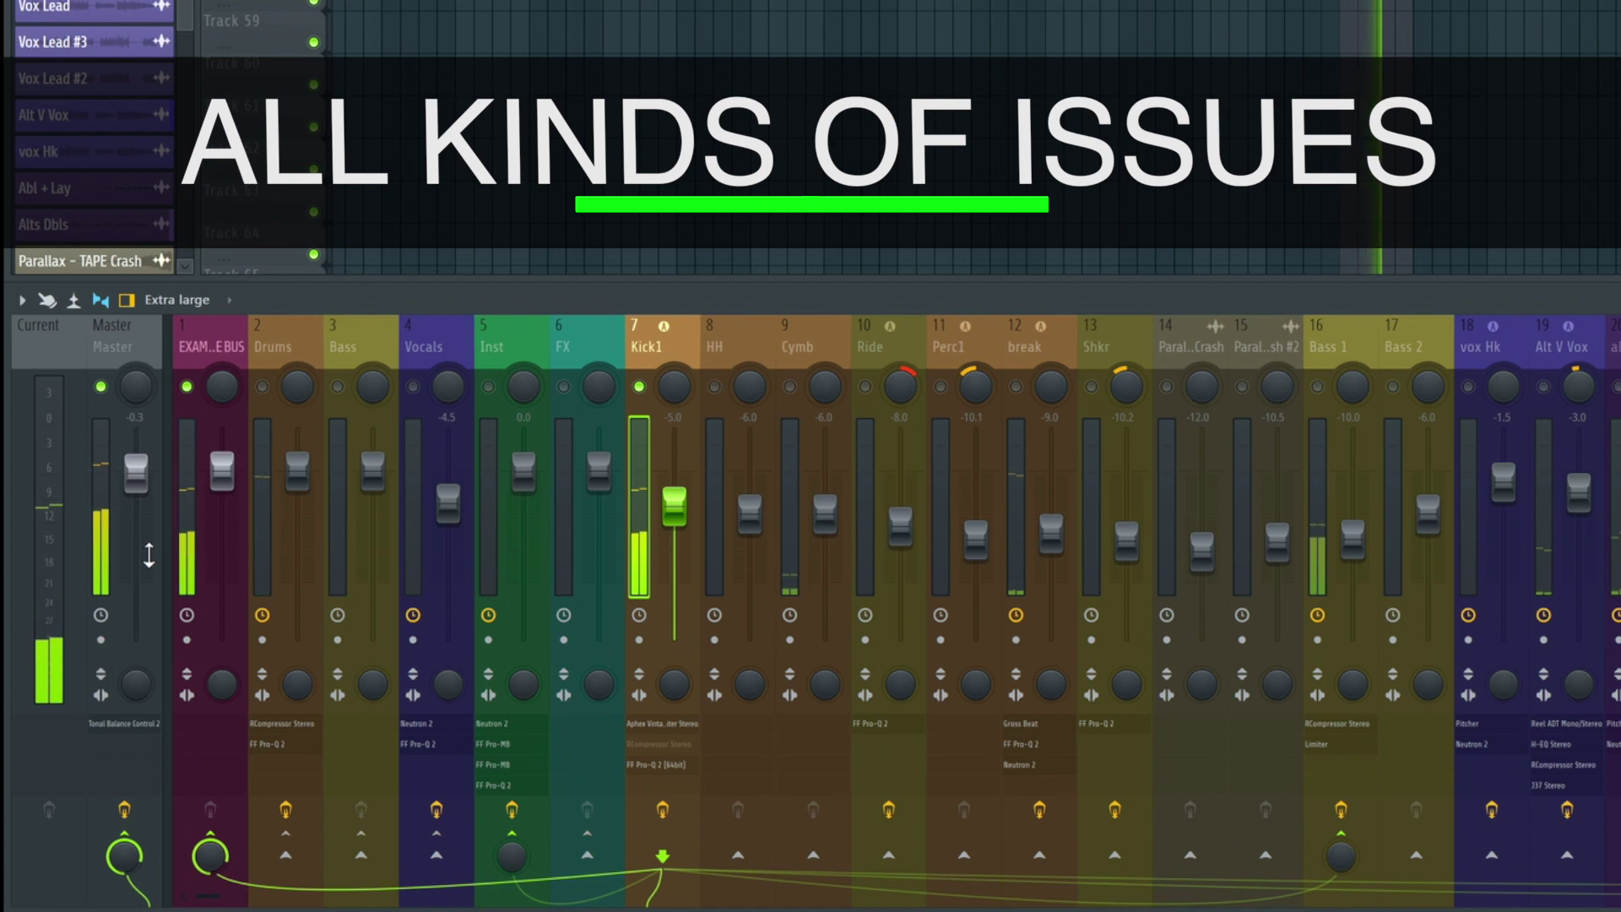
key("space")
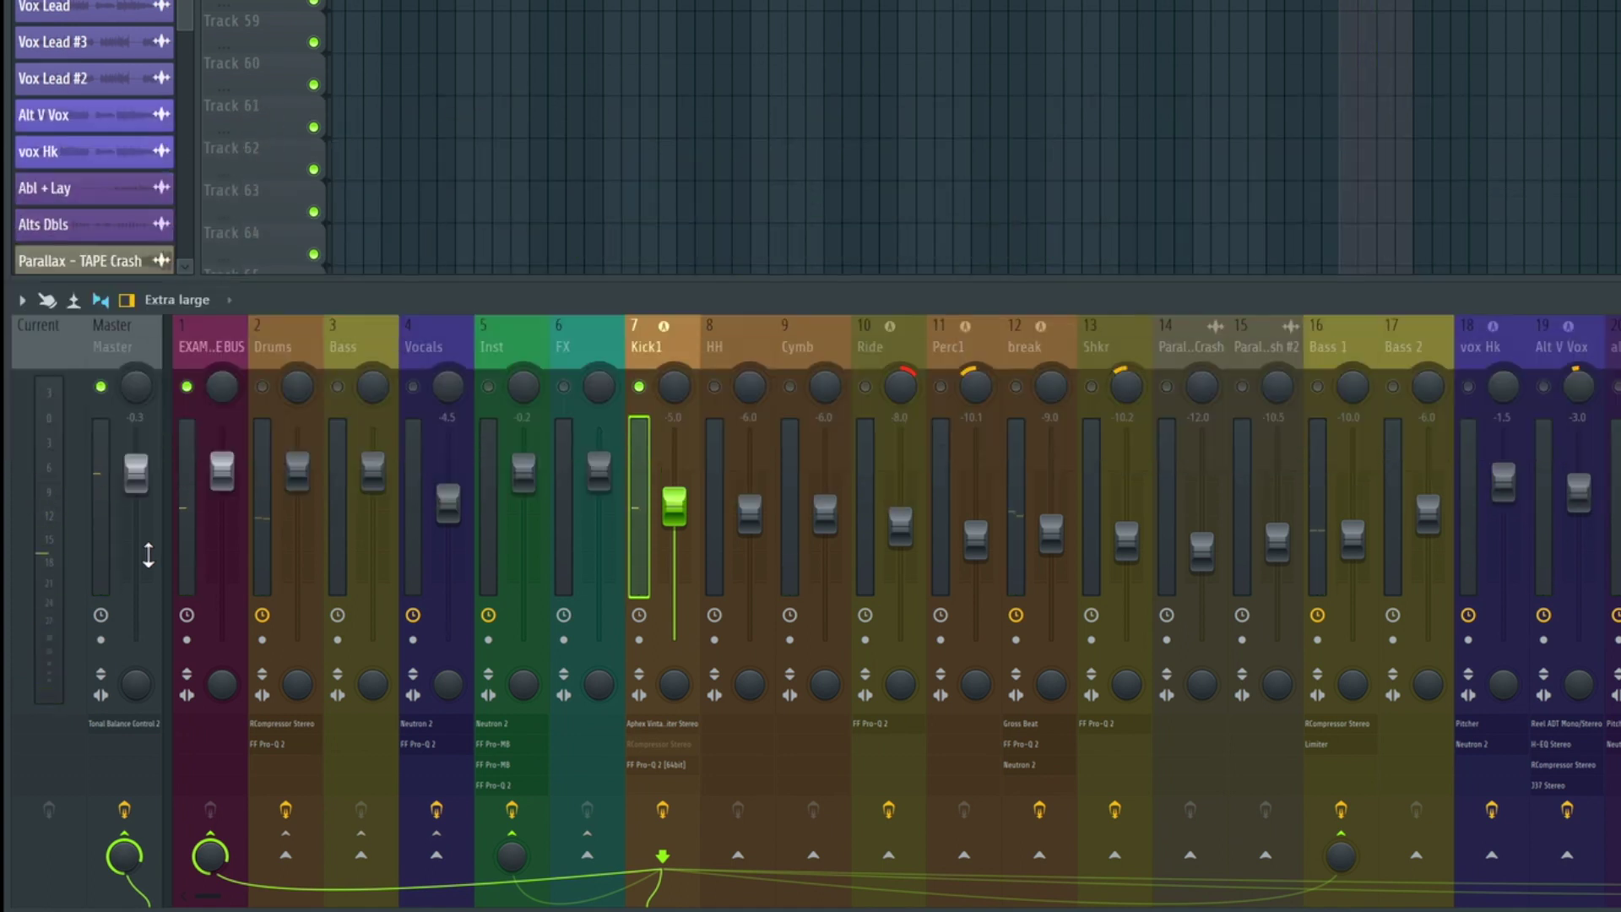
left_click(125, 855)
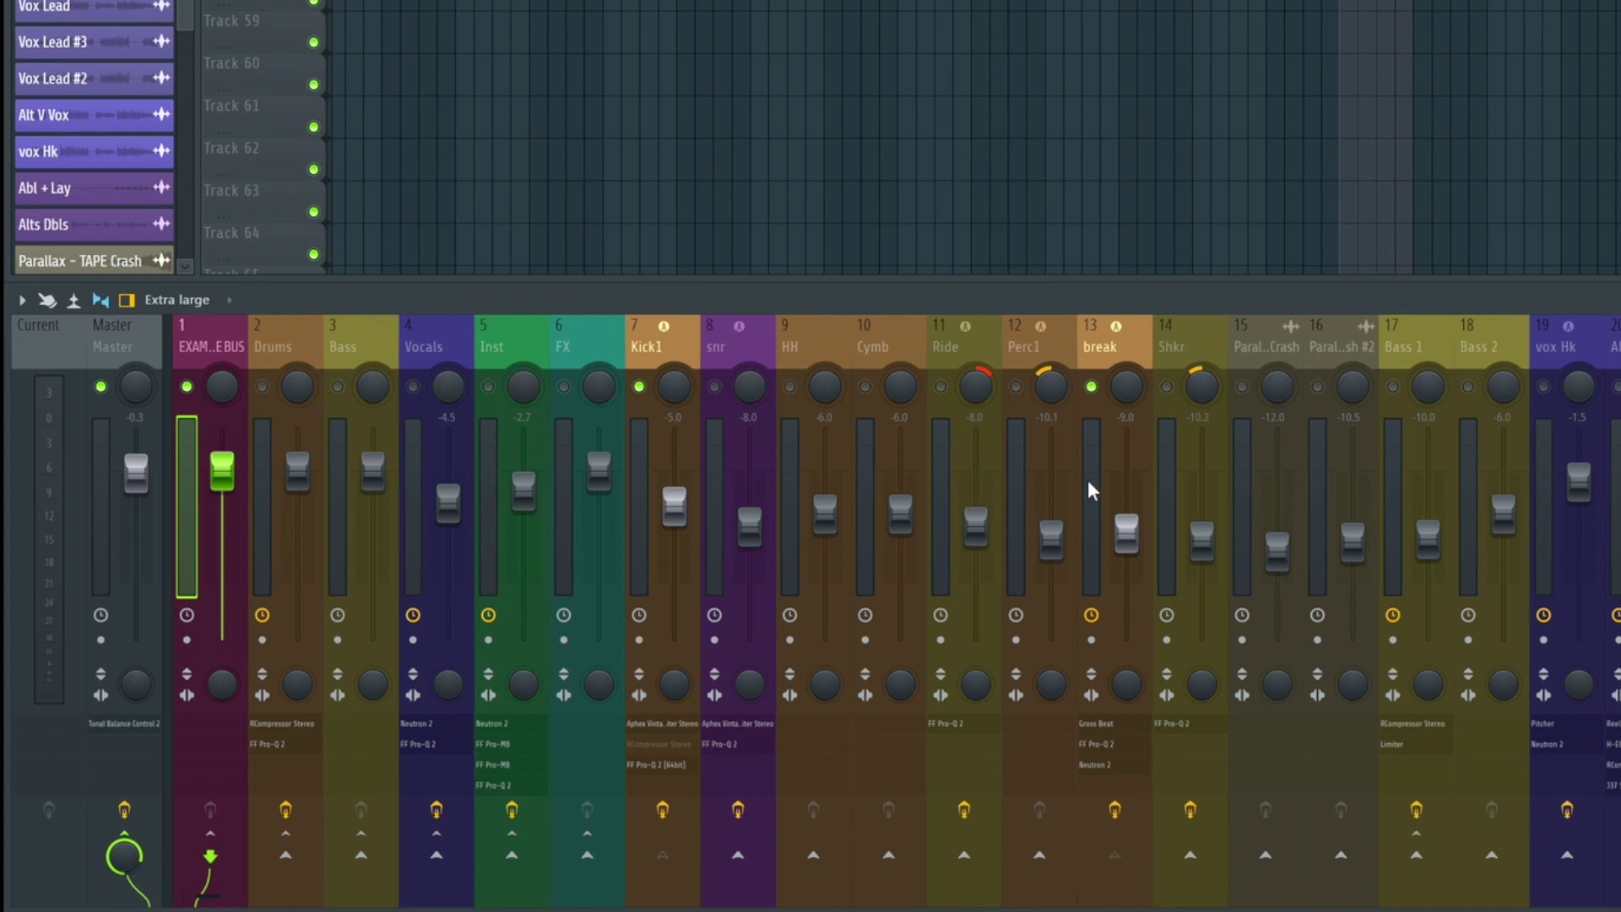
Unsolo everything, then solo the snr snare track on insert 8 and play it.
right_click(187, 386)
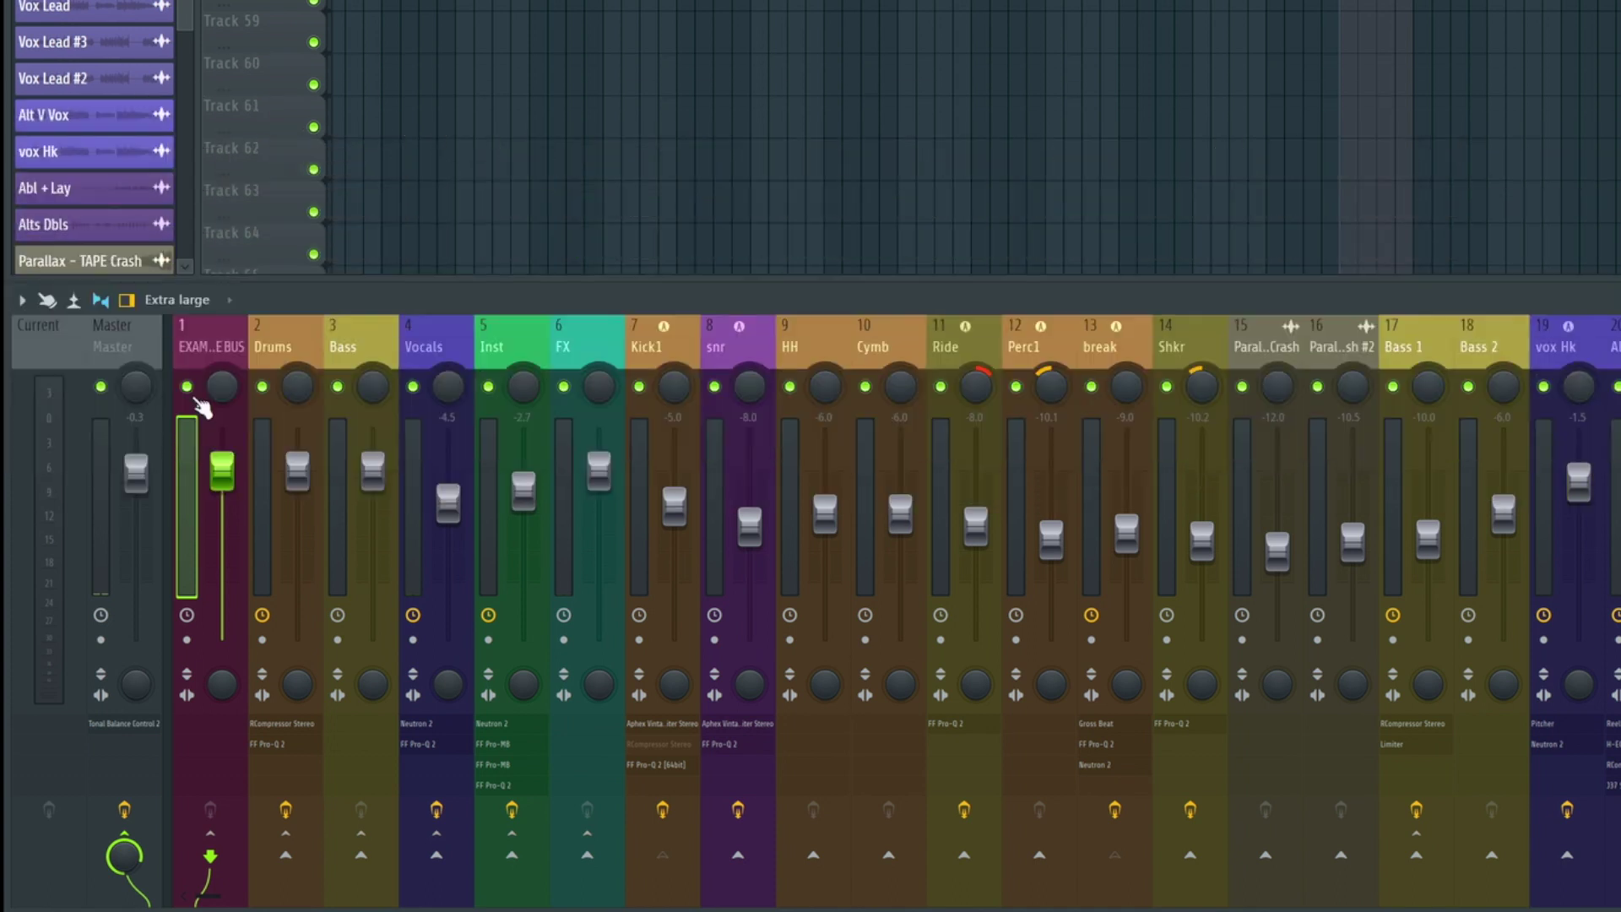
left_click(711, 498)
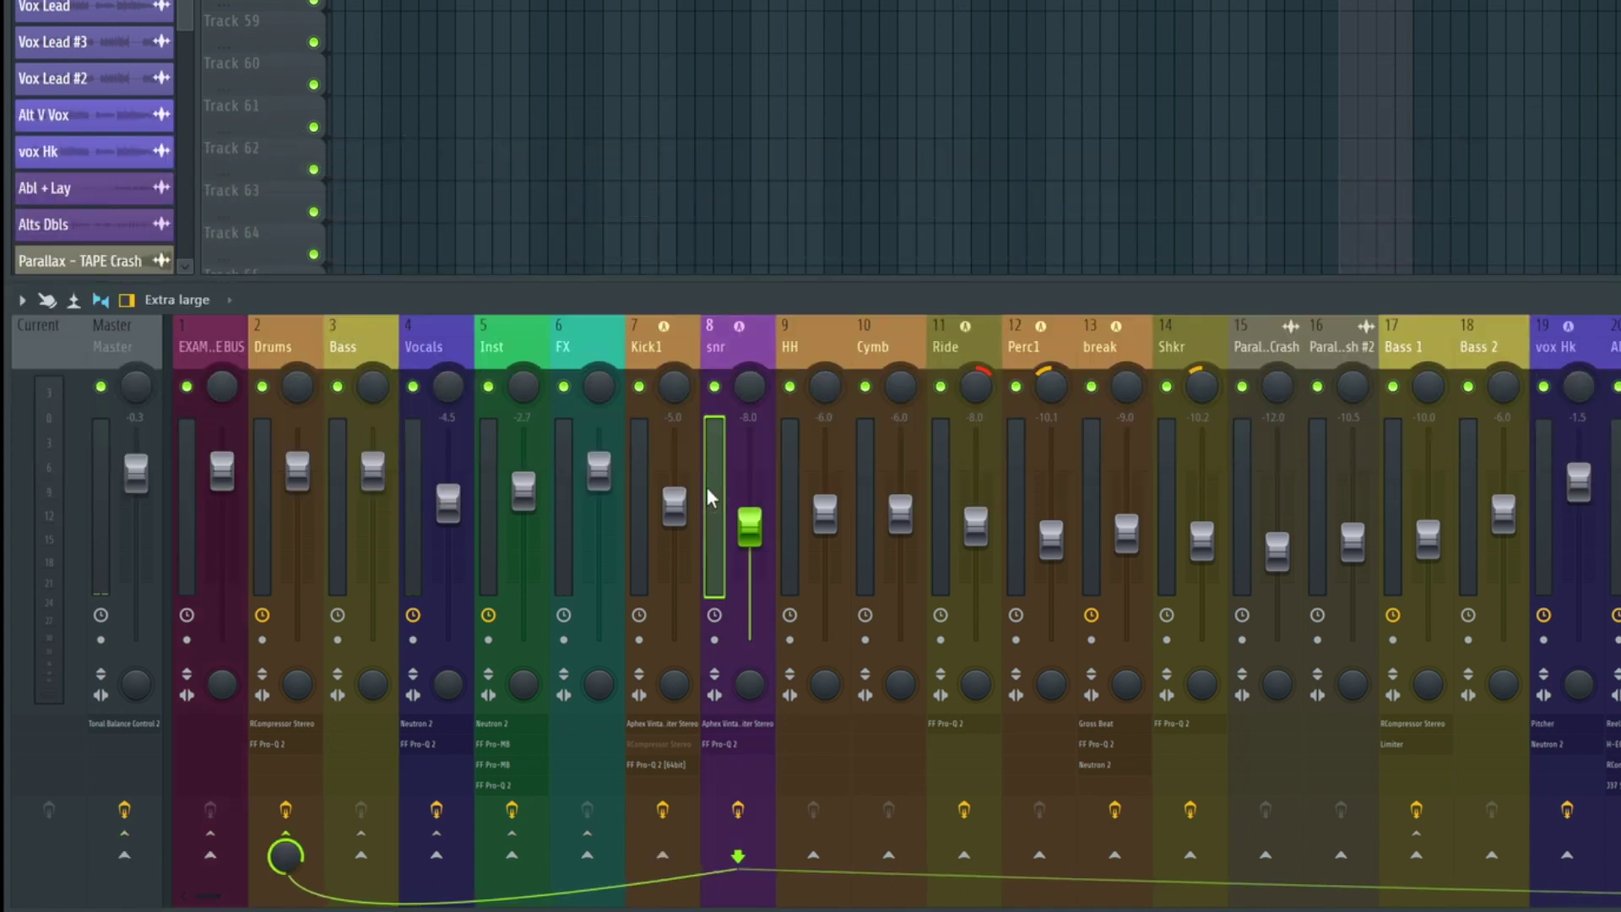
right_click(715, 386)
key("space")
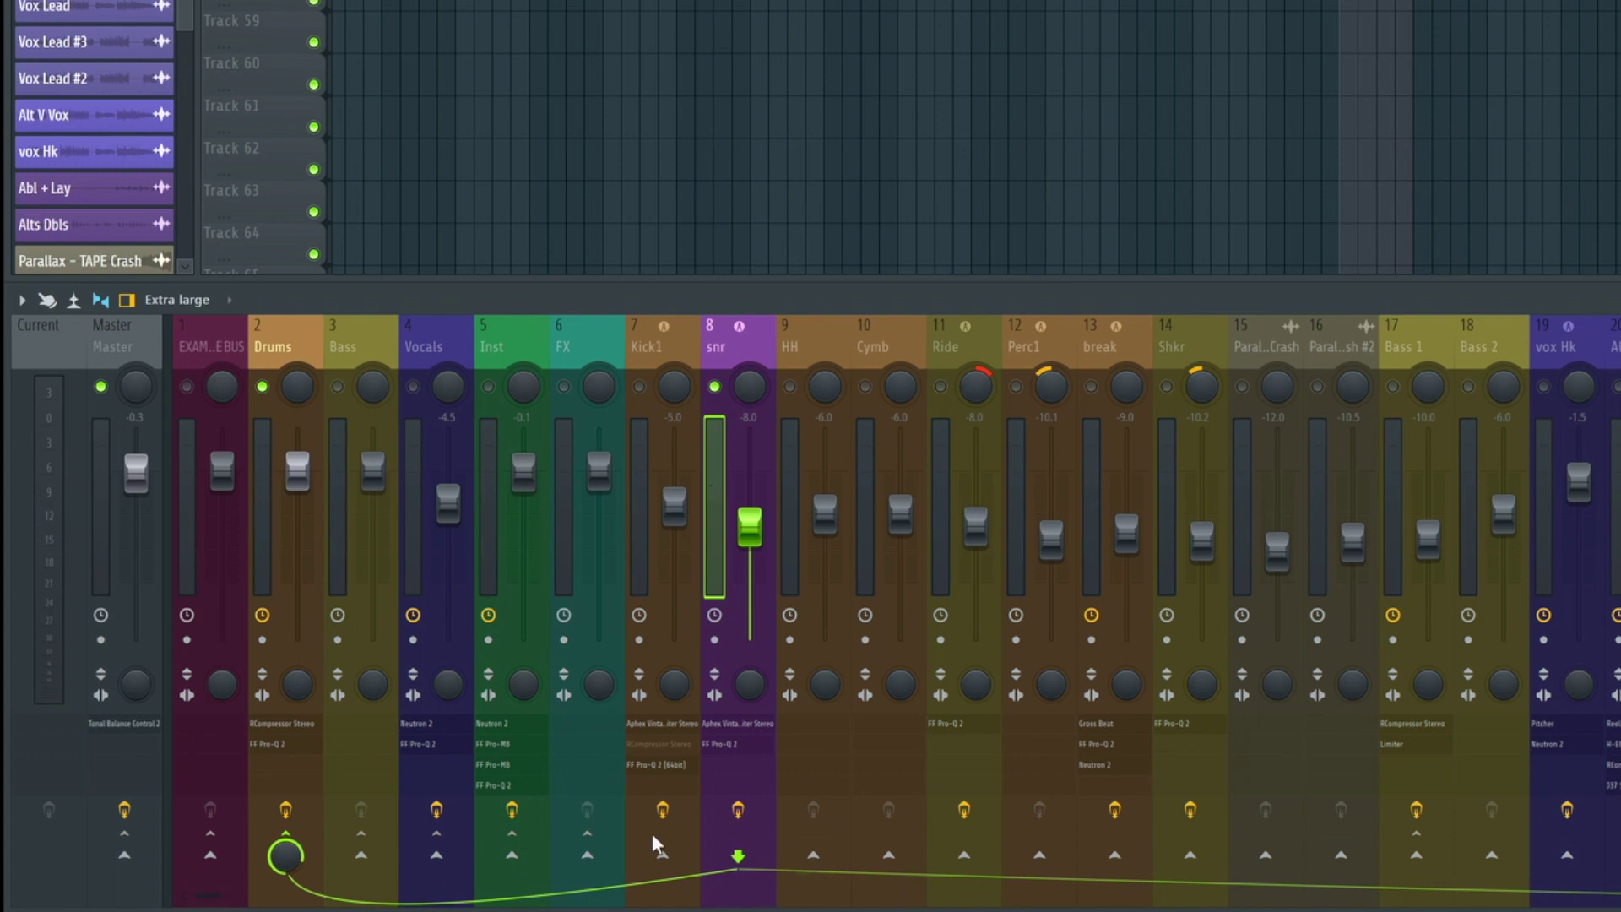
Scroll to the H-Verb reverb on insert 38, select it and play.
left_click_drag(218, 899, 778, 895)
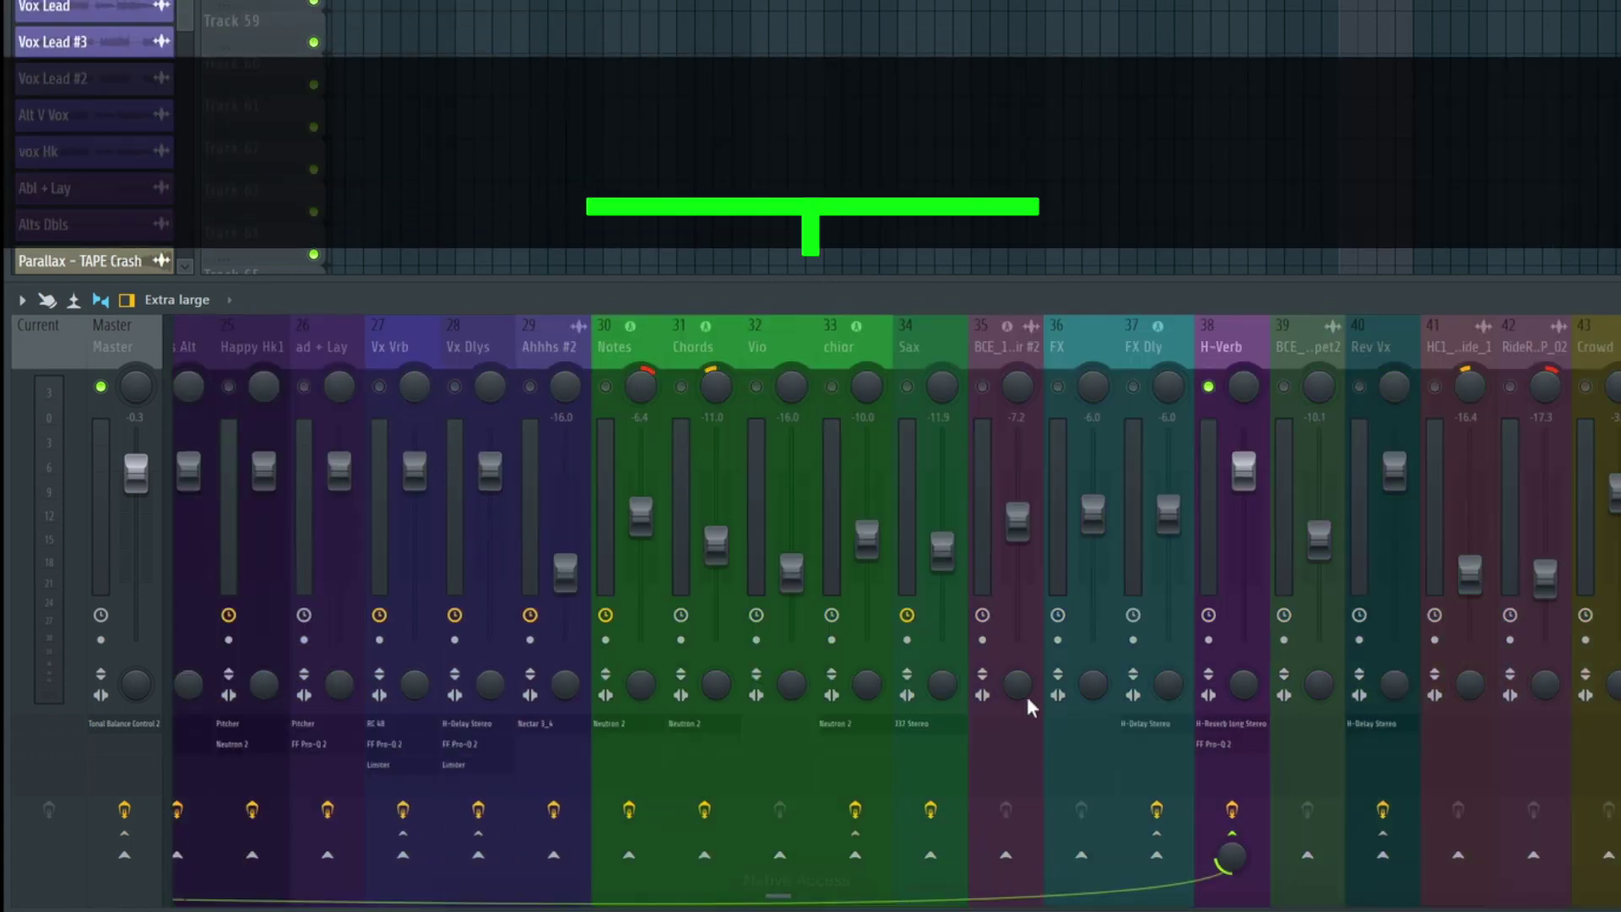
left_click(1213, 449)
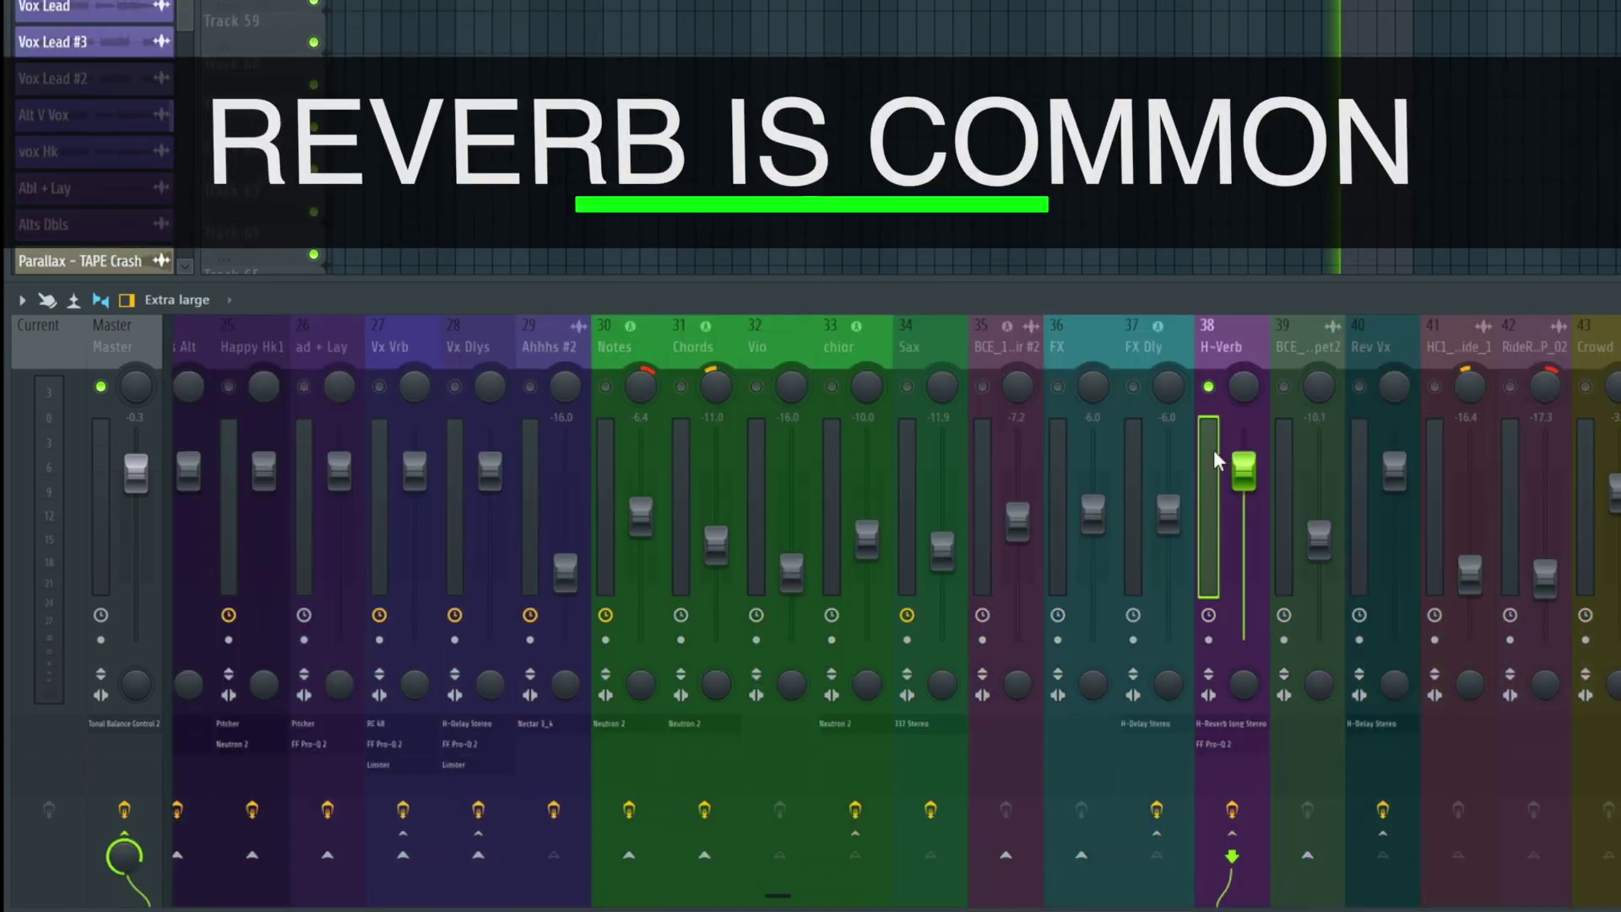
key("space")
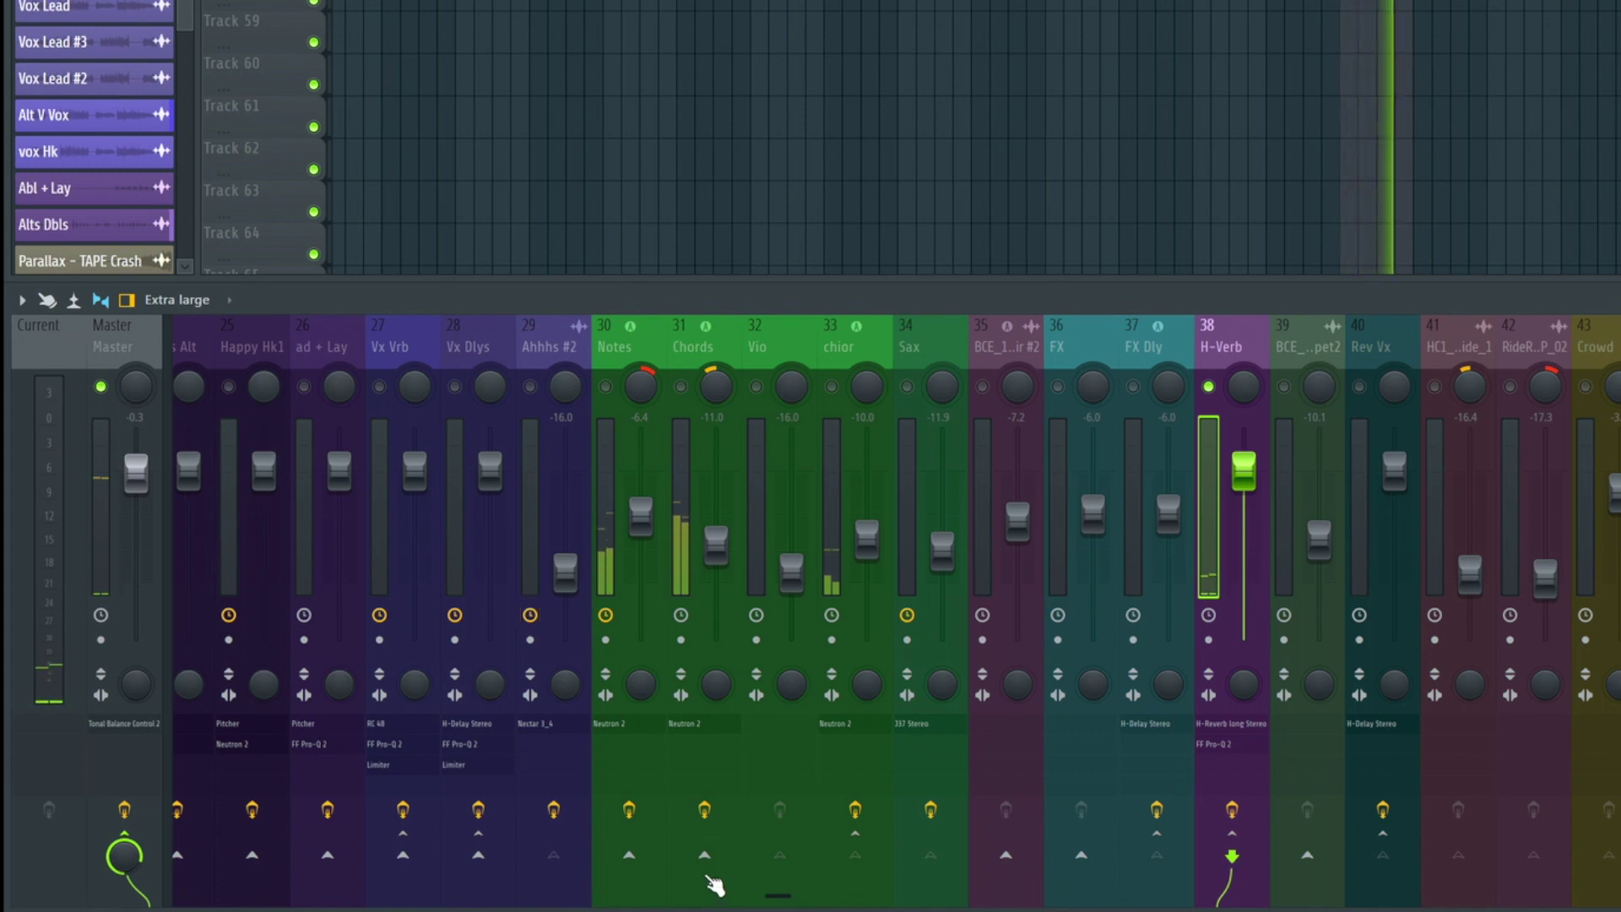
left_click_drag(778, 894, 434, 734)
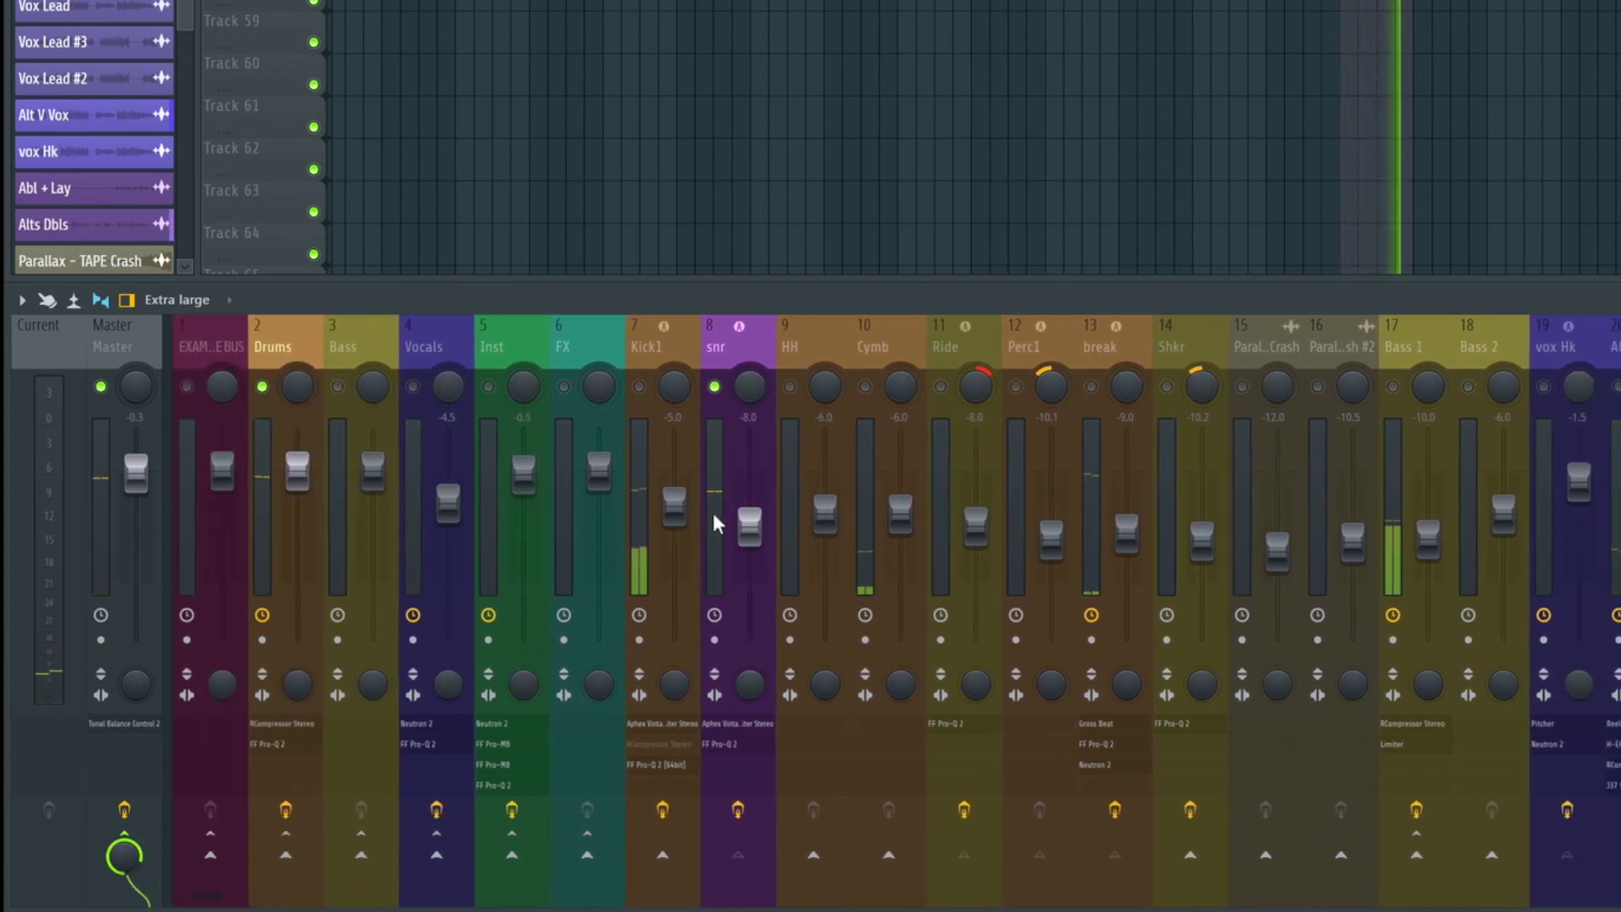
Drag the snr strip beside H-Verb to insert 37 and inspect both tracks' routing.
left_click_drag(713, 512, 1049, 486)
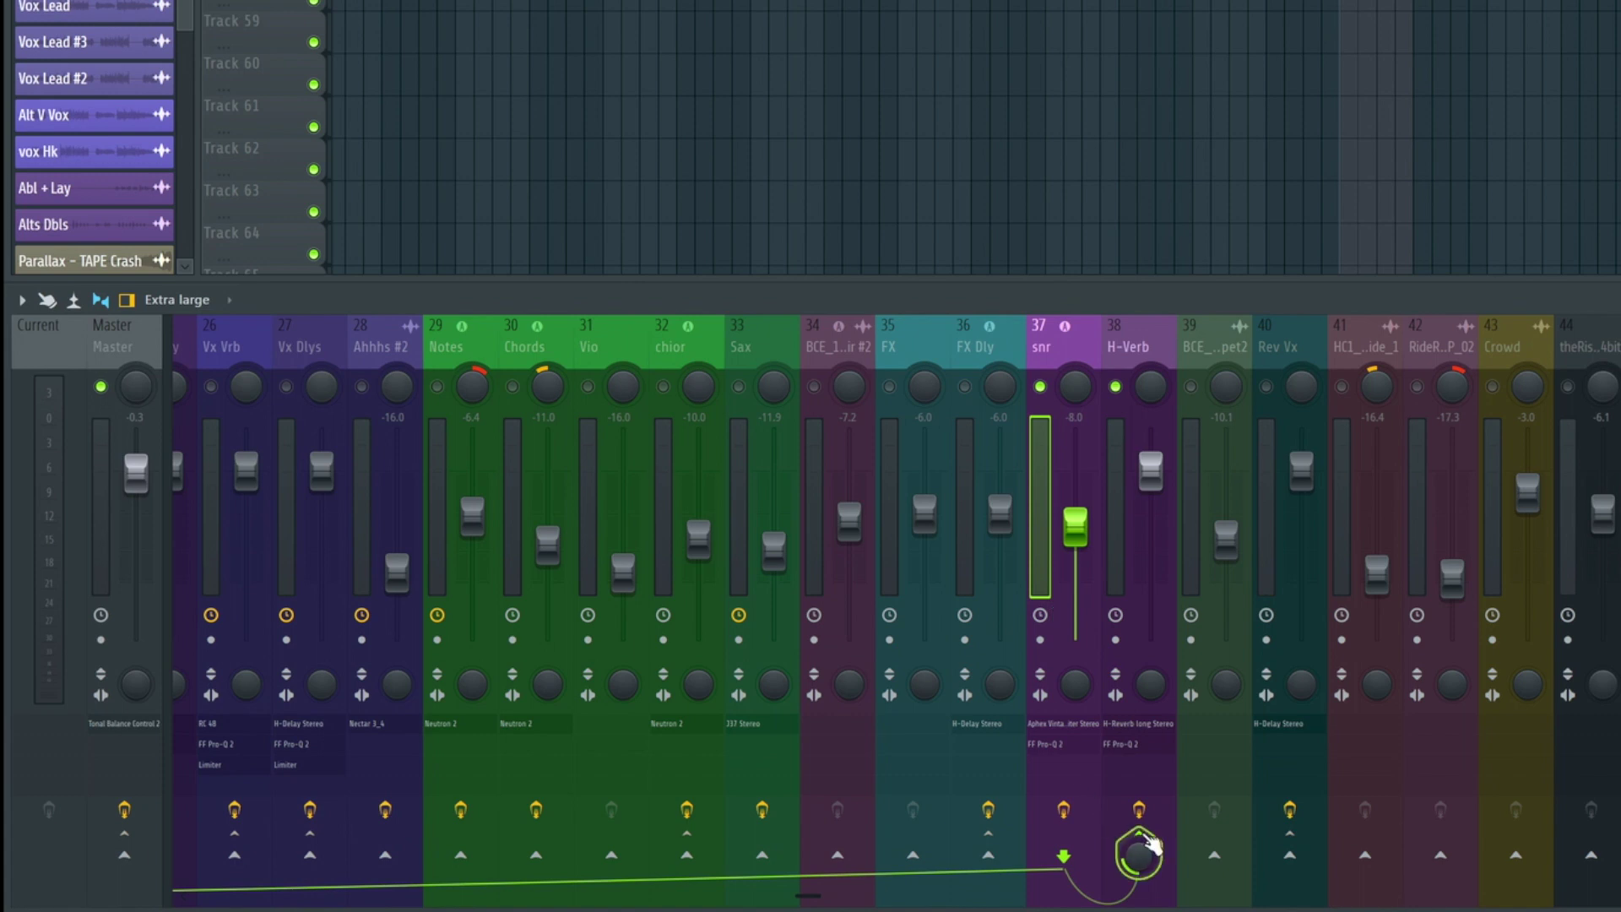
left_click(1121, 511)
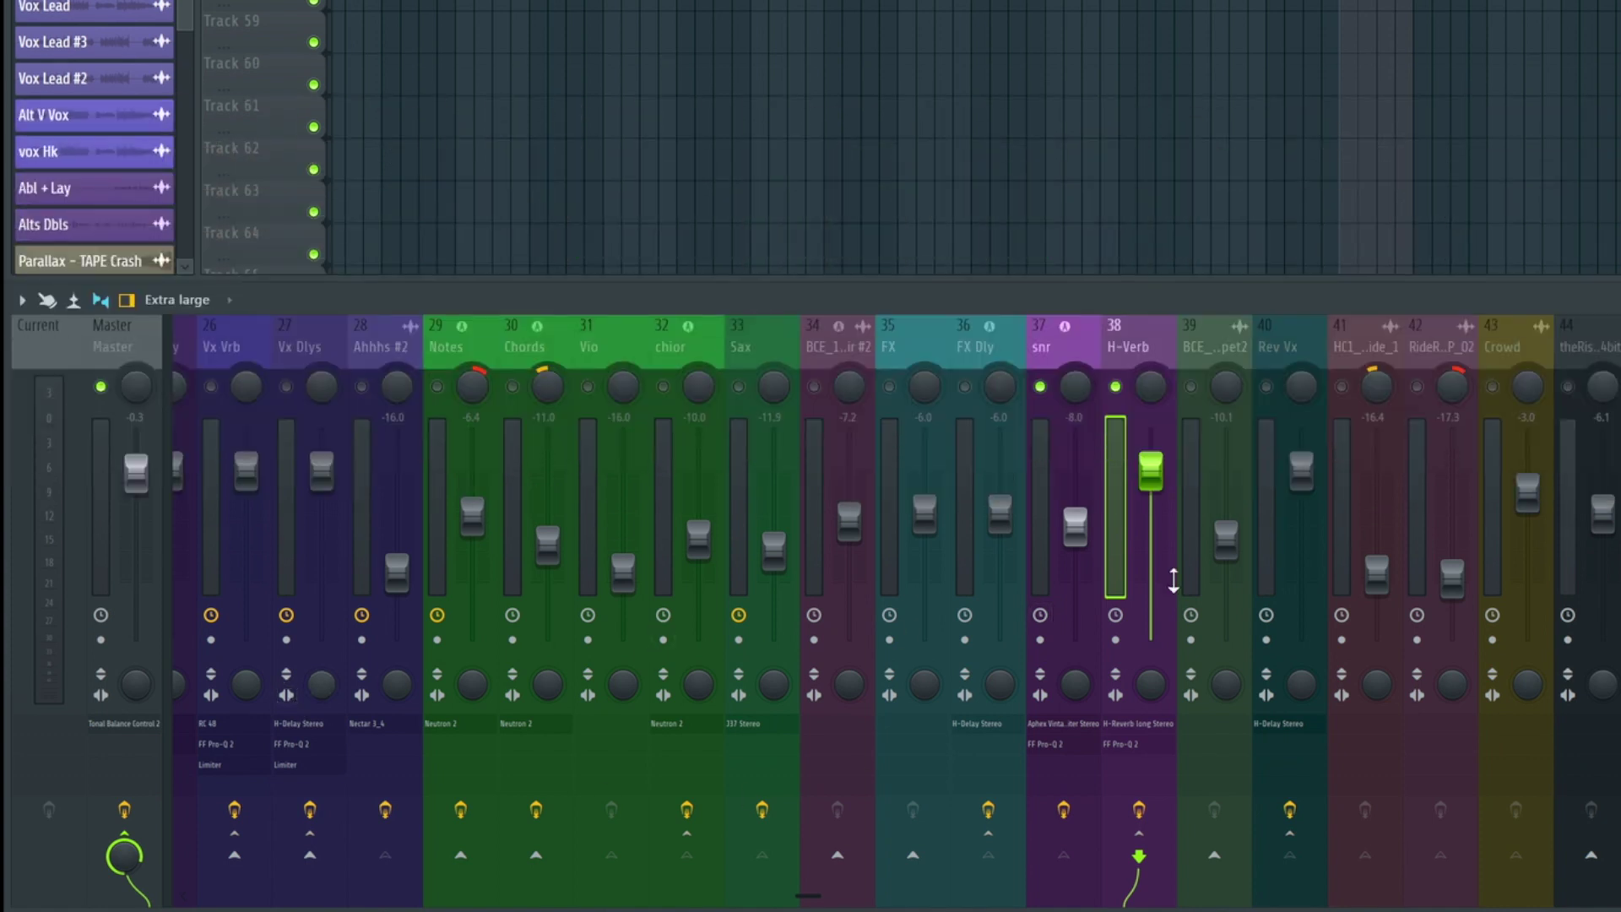
left_click(1041, 498)
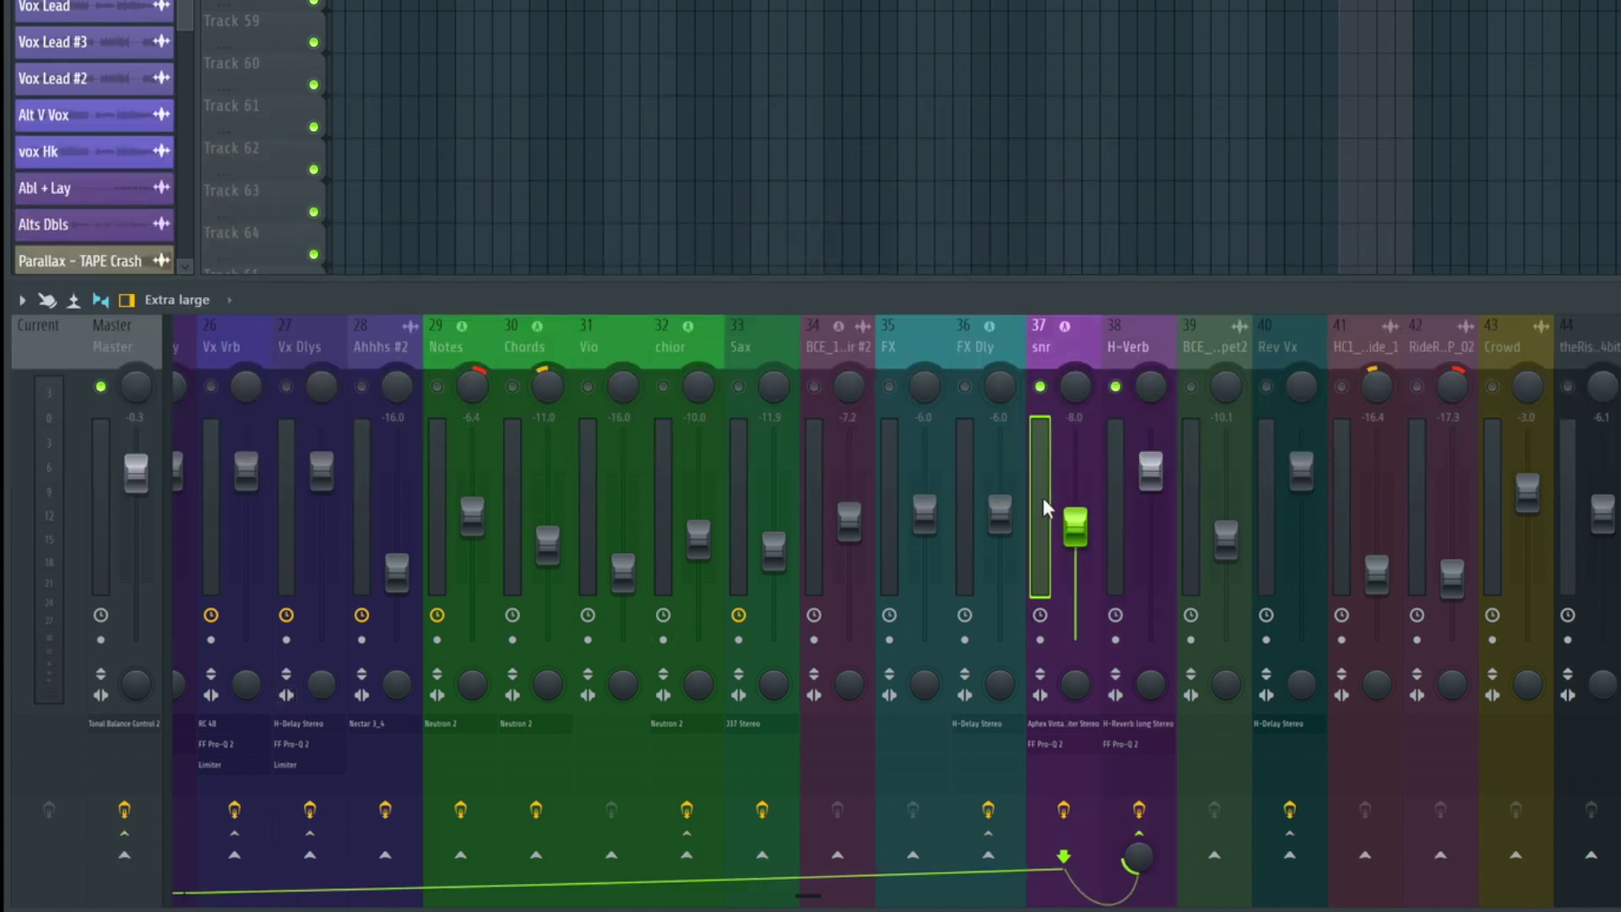
left_click(1129, 521)
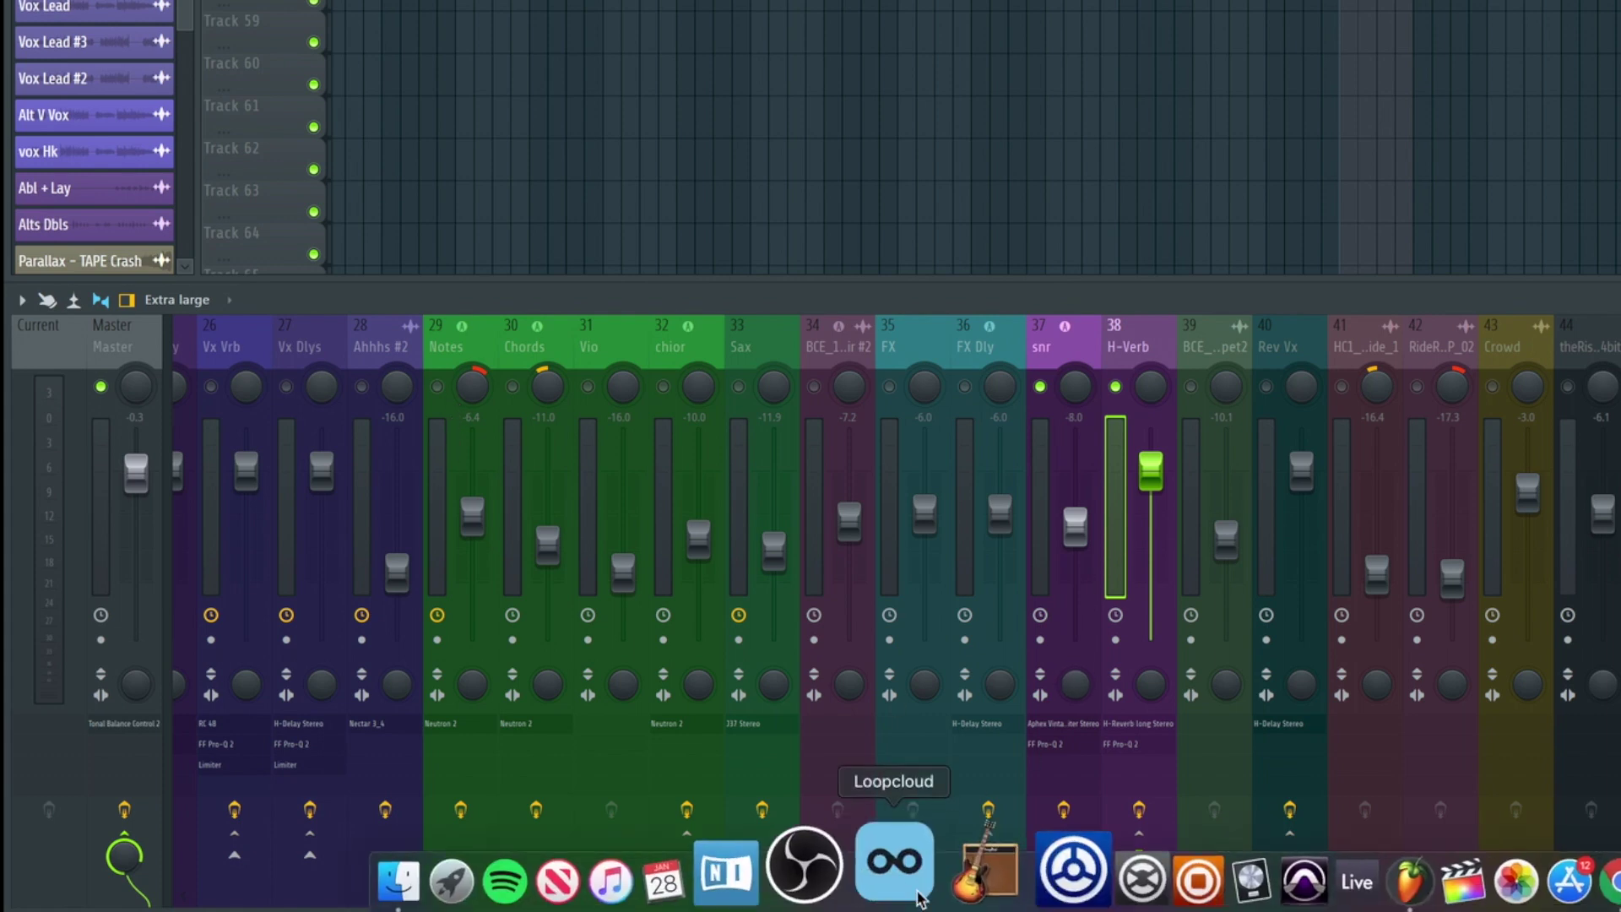
left_click(806, 895)
left_click_drag(806, 894, 225, 891)
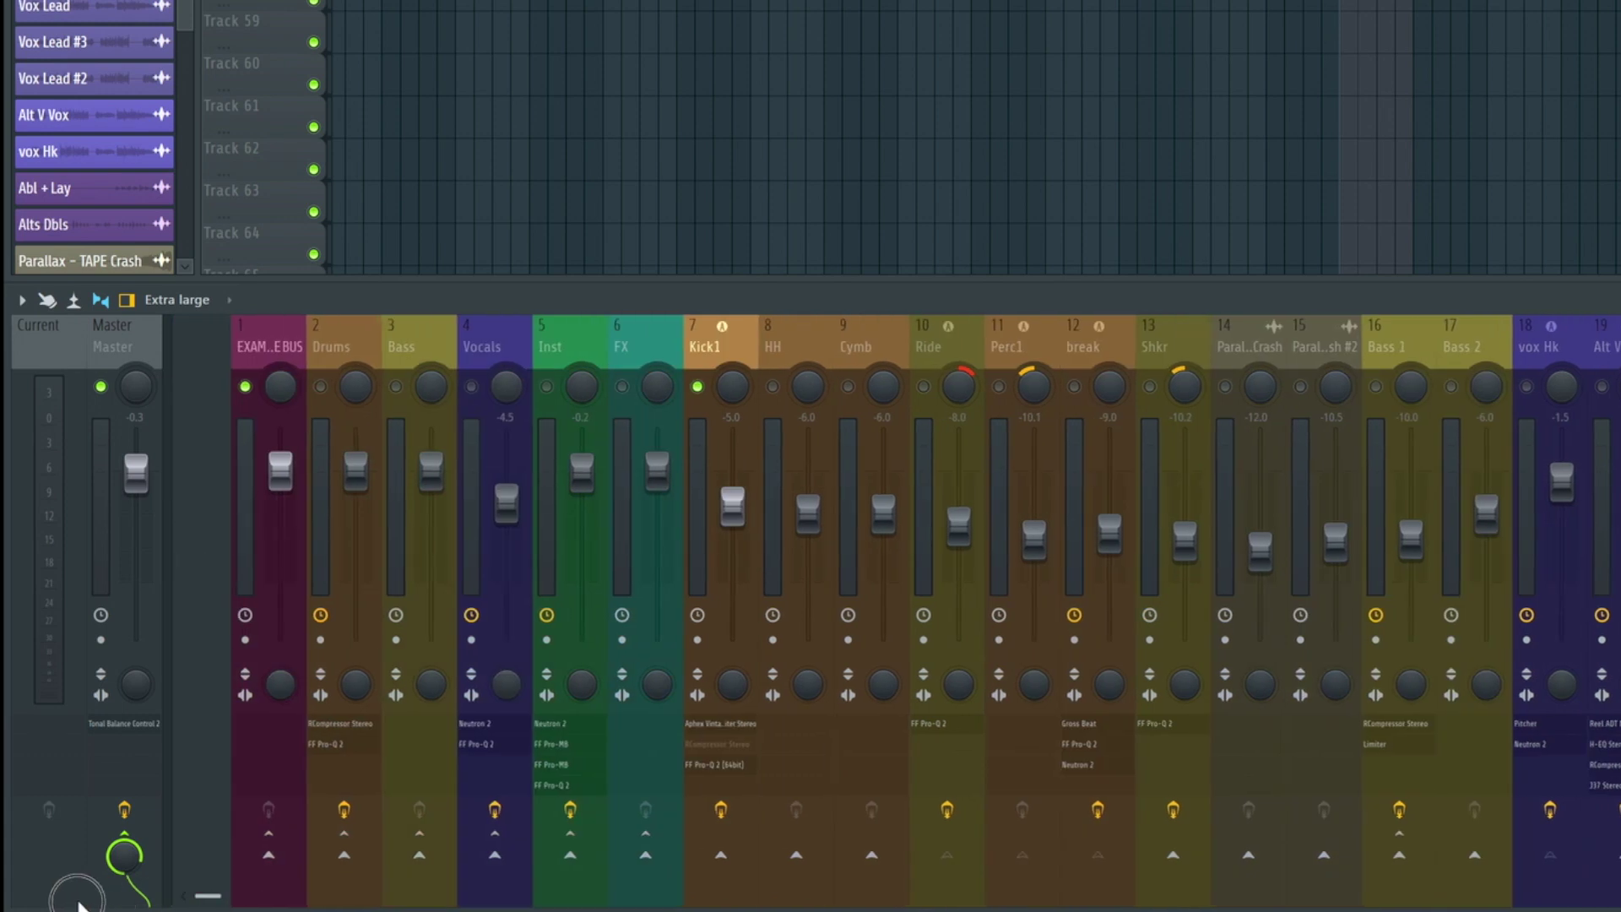
left_click_drag(139, 841, 287, 856)
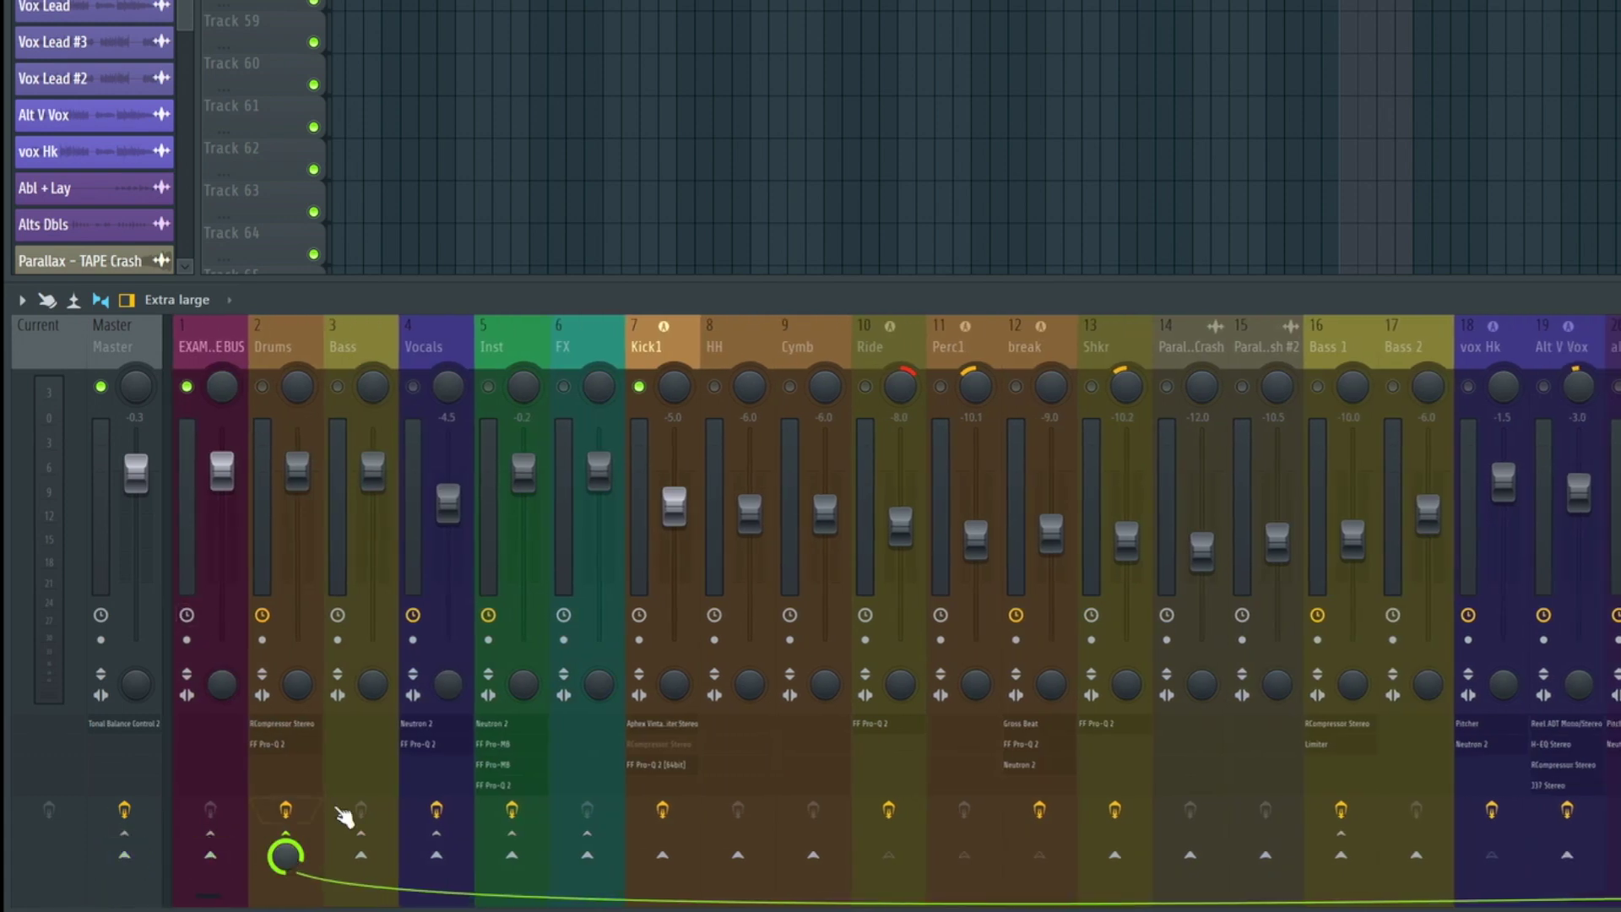
left_click(1099, 464)
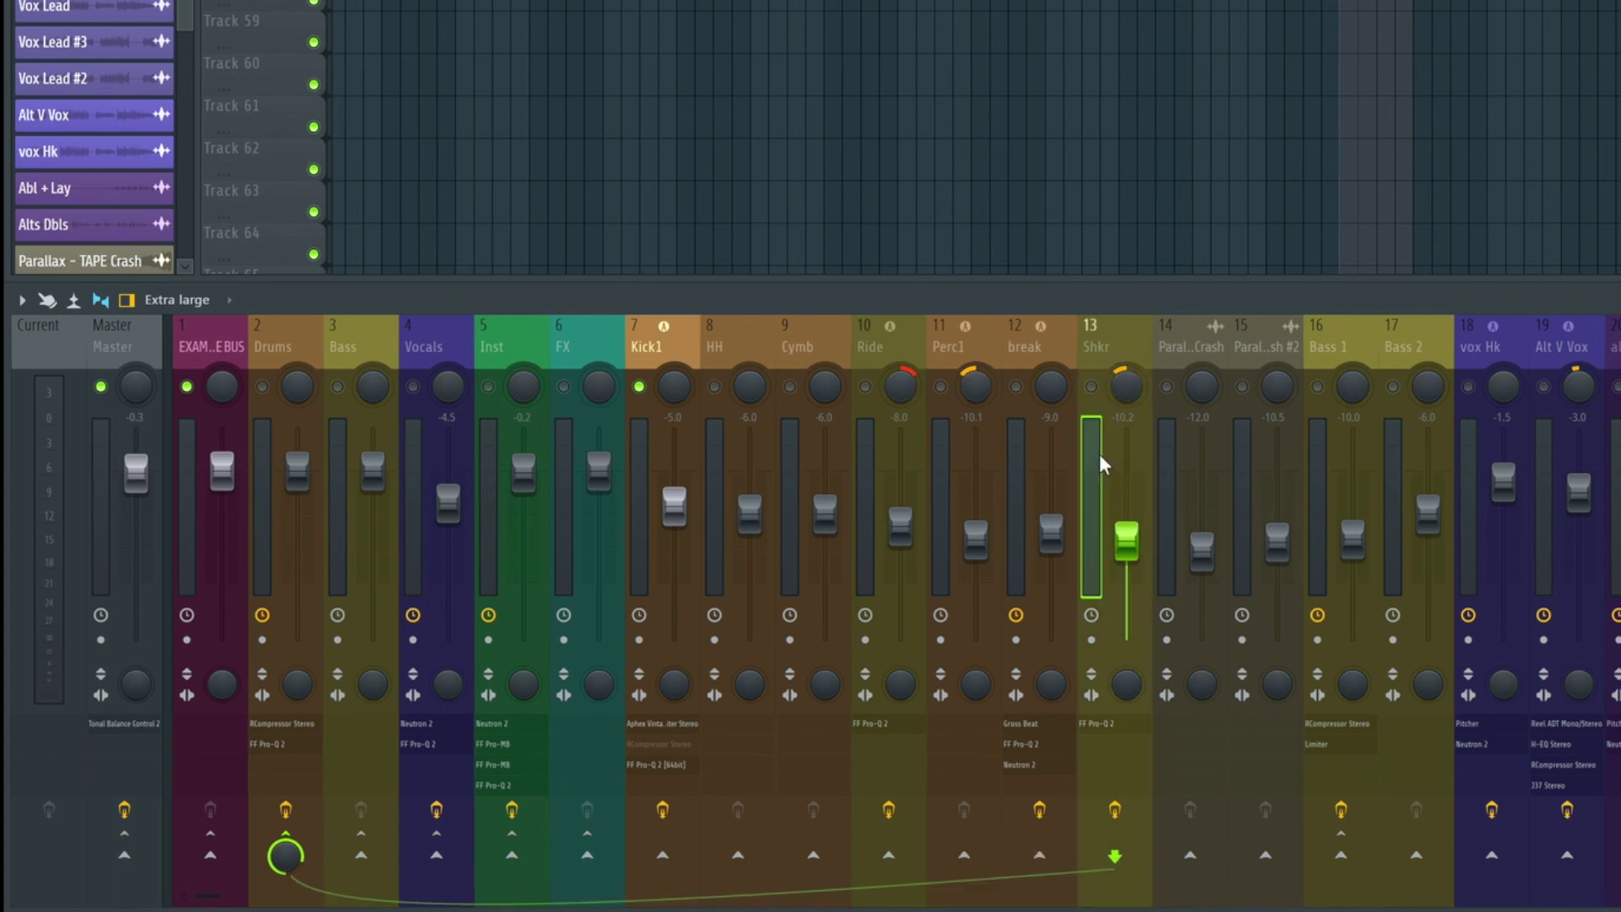
left_click(938, 471)
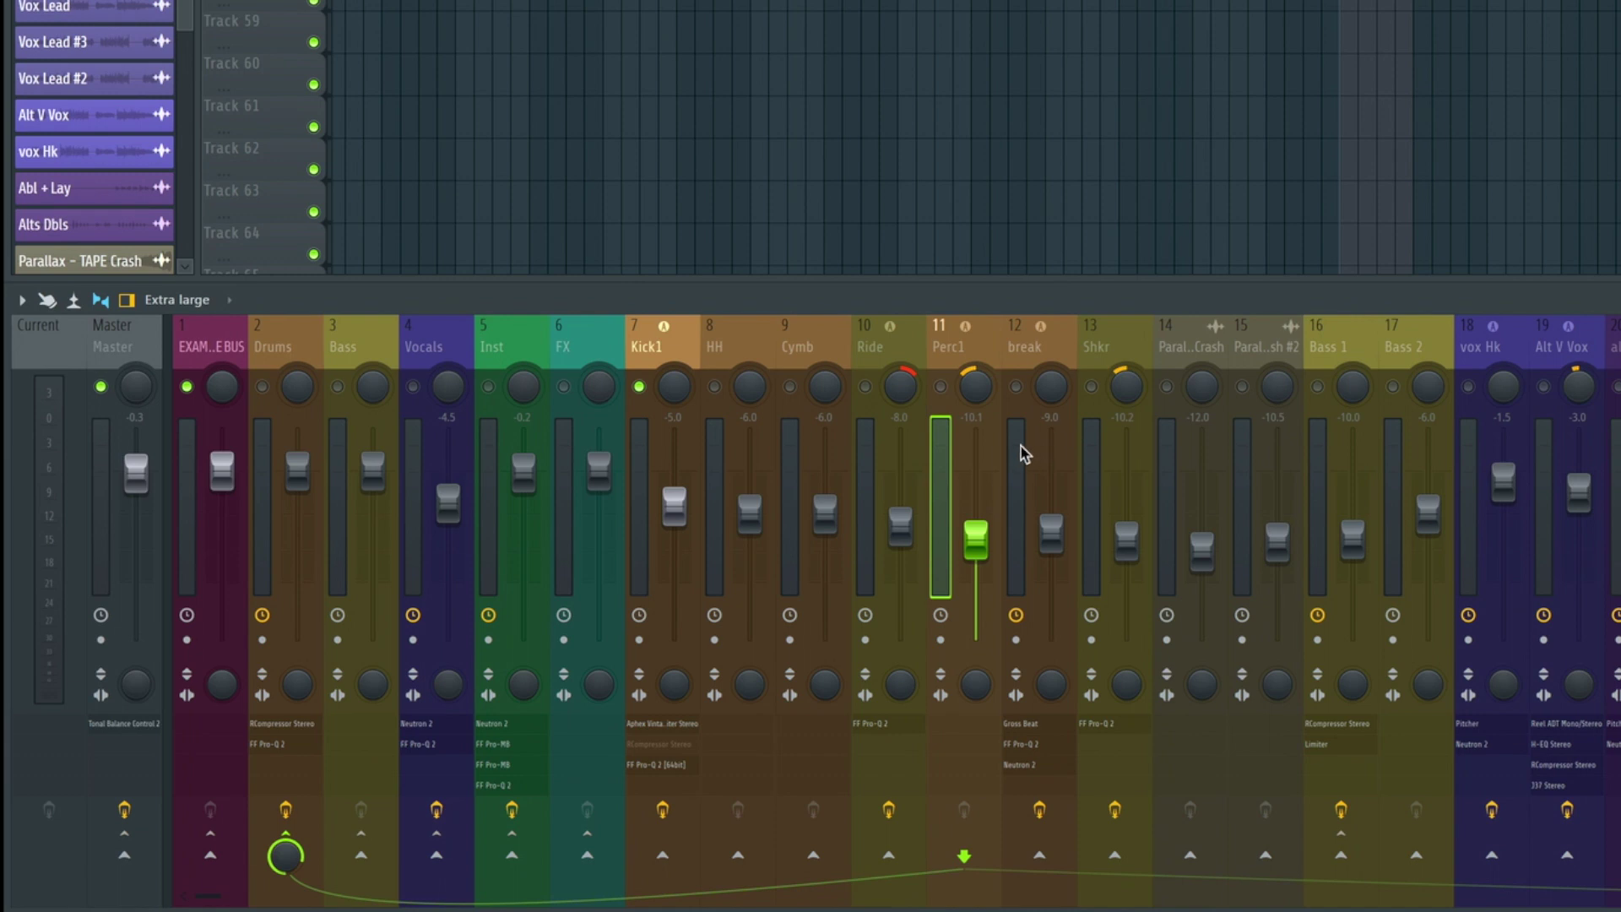
left_click(847, 895)
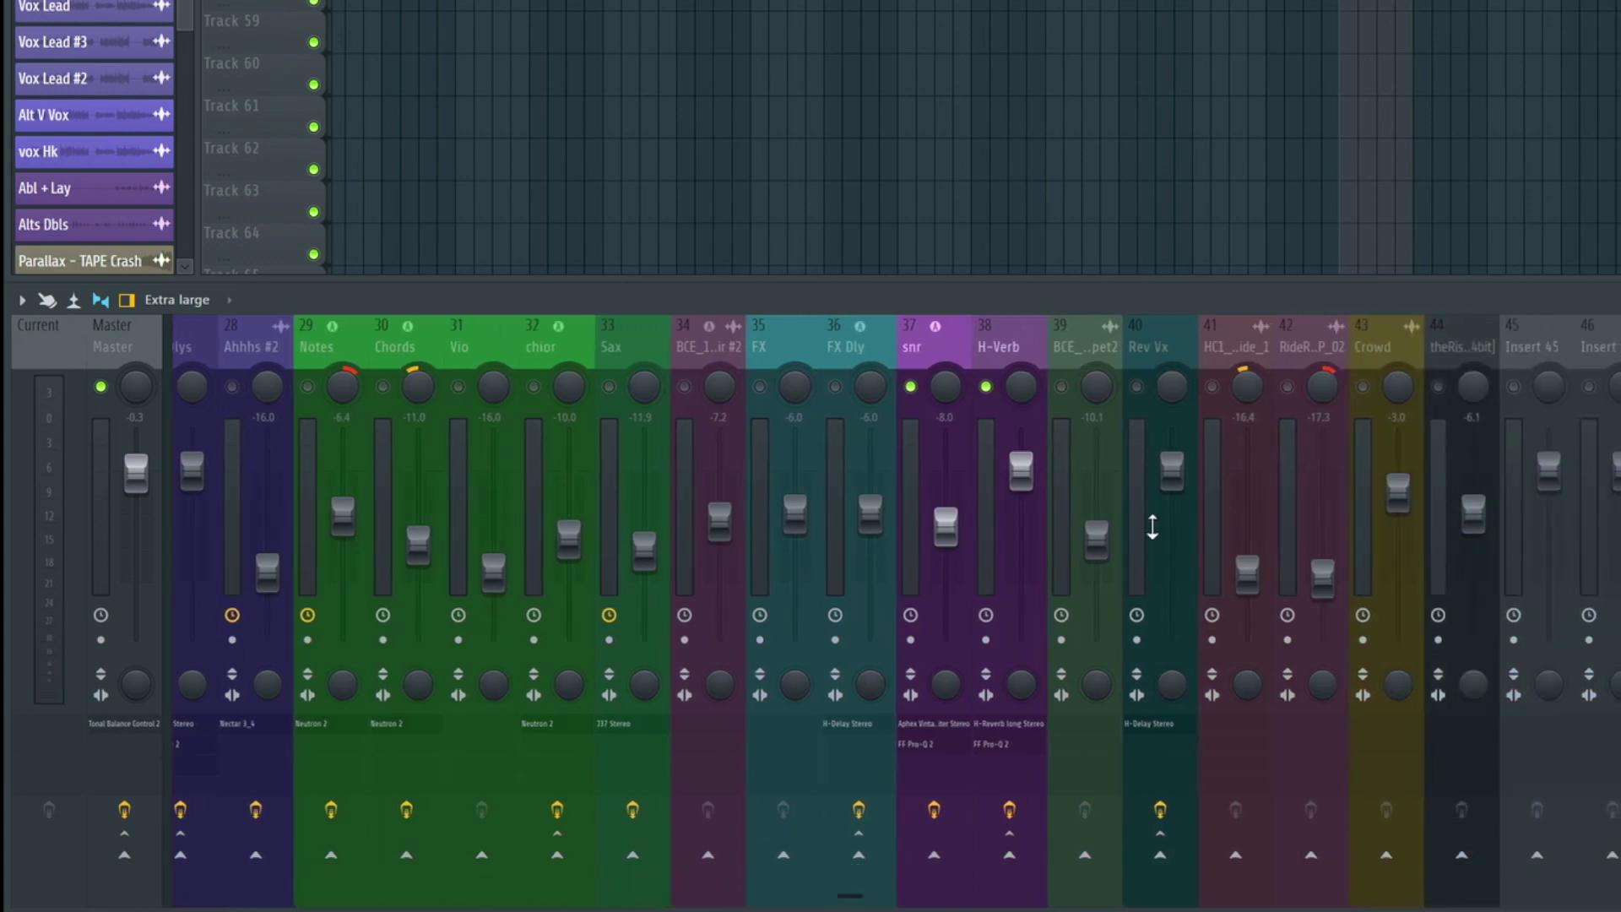
Send Perc1 into the H-Verb reverb and listen to the result.
left_click(1010, 854)
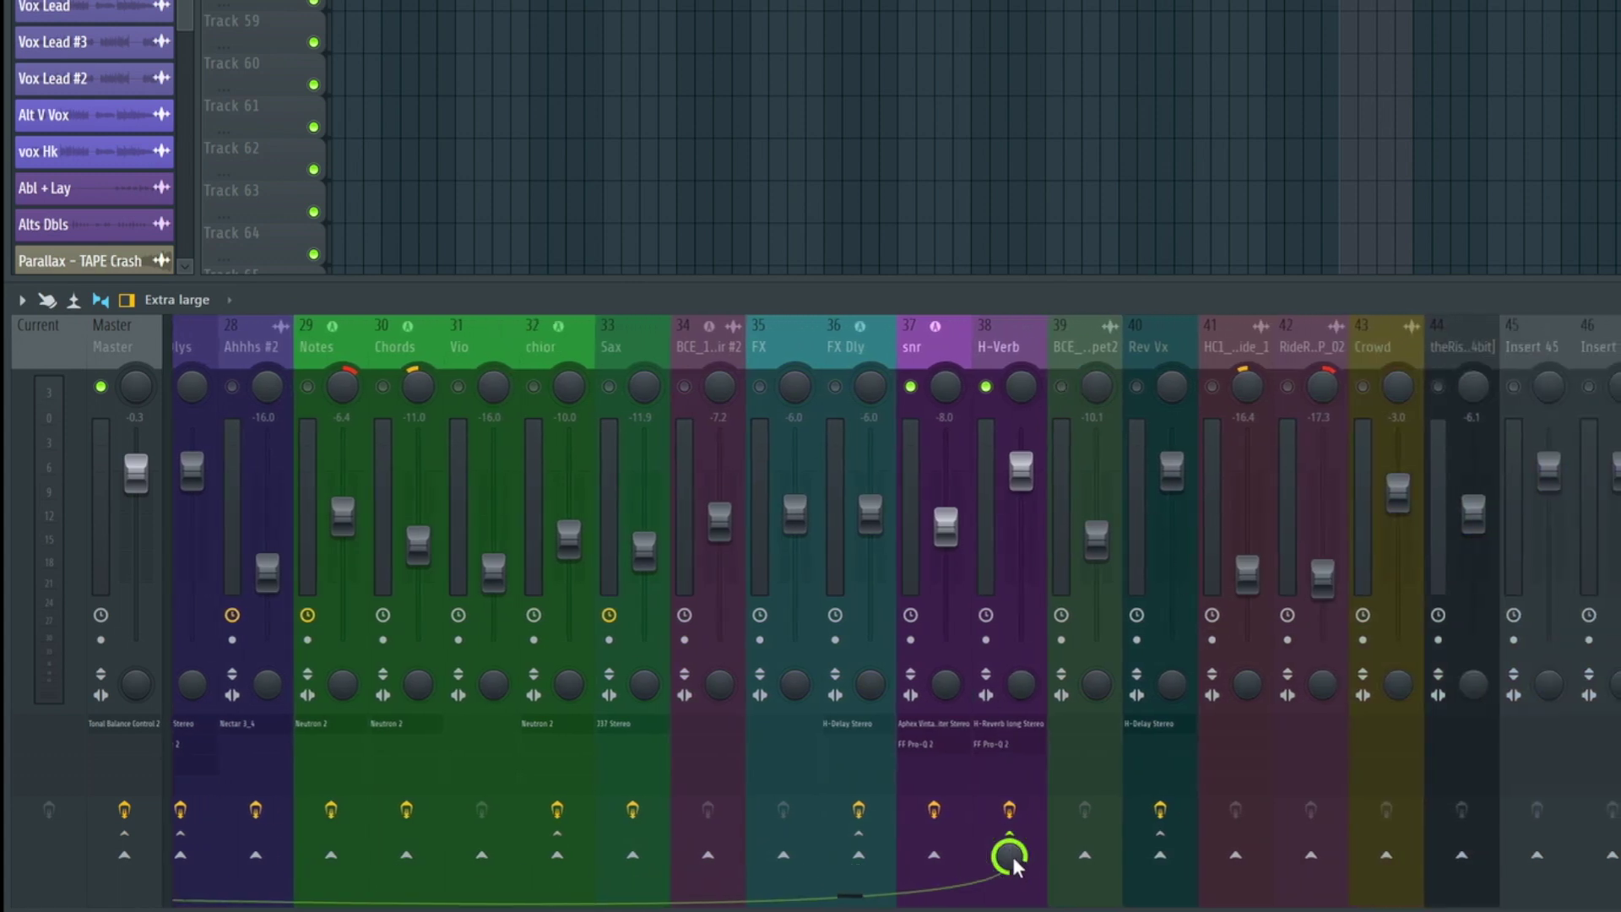
left_click(923, 893)
key("space")
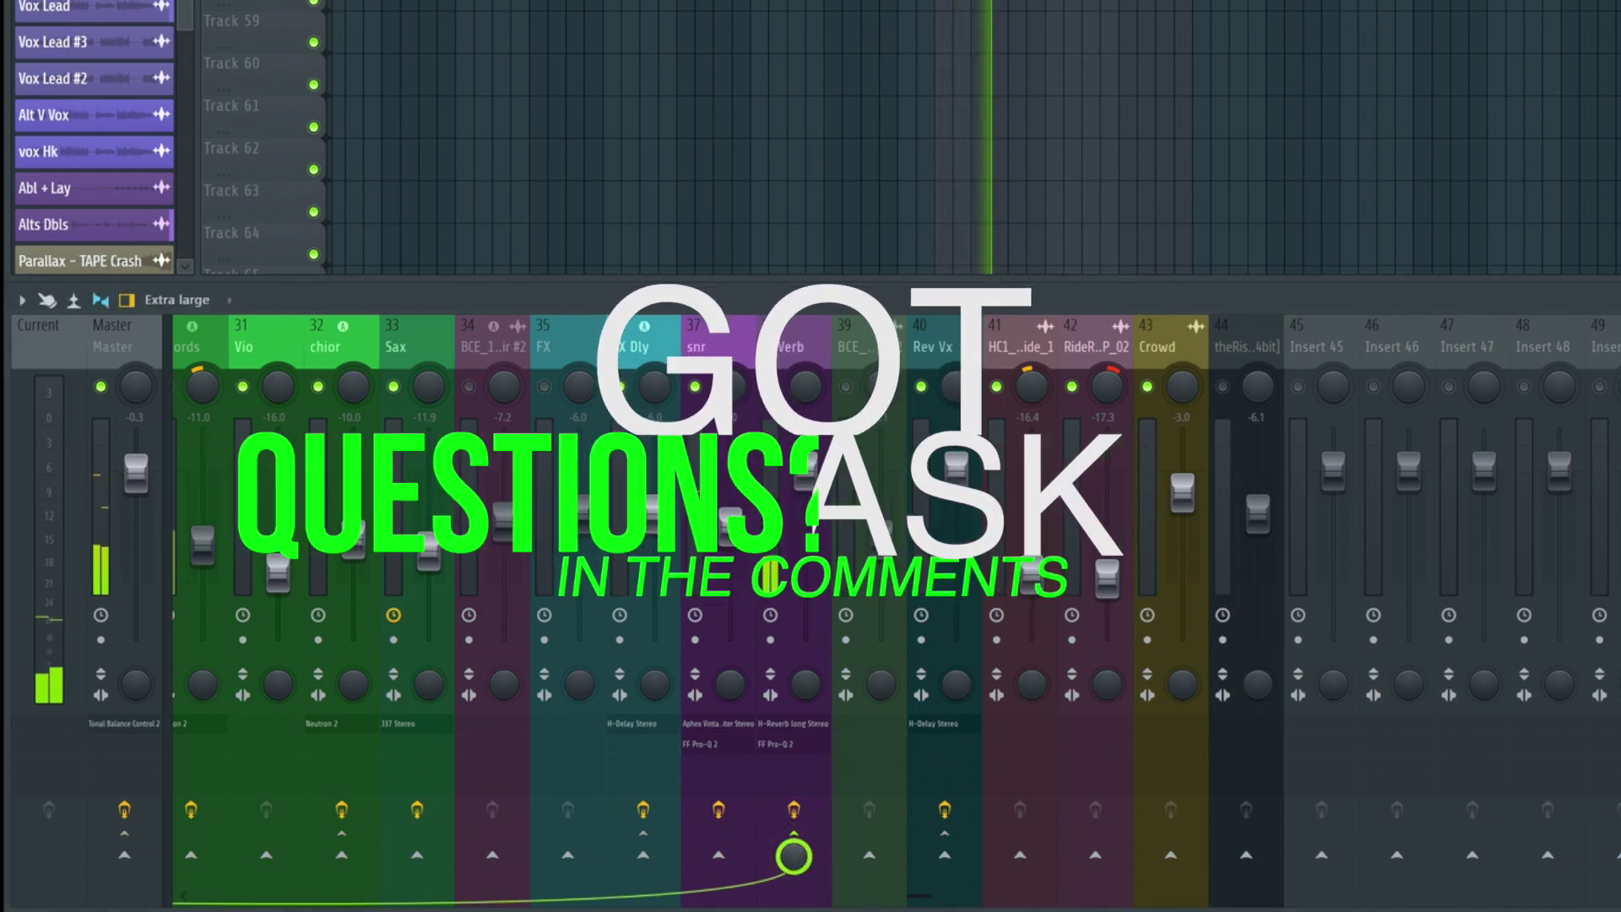
key("space")
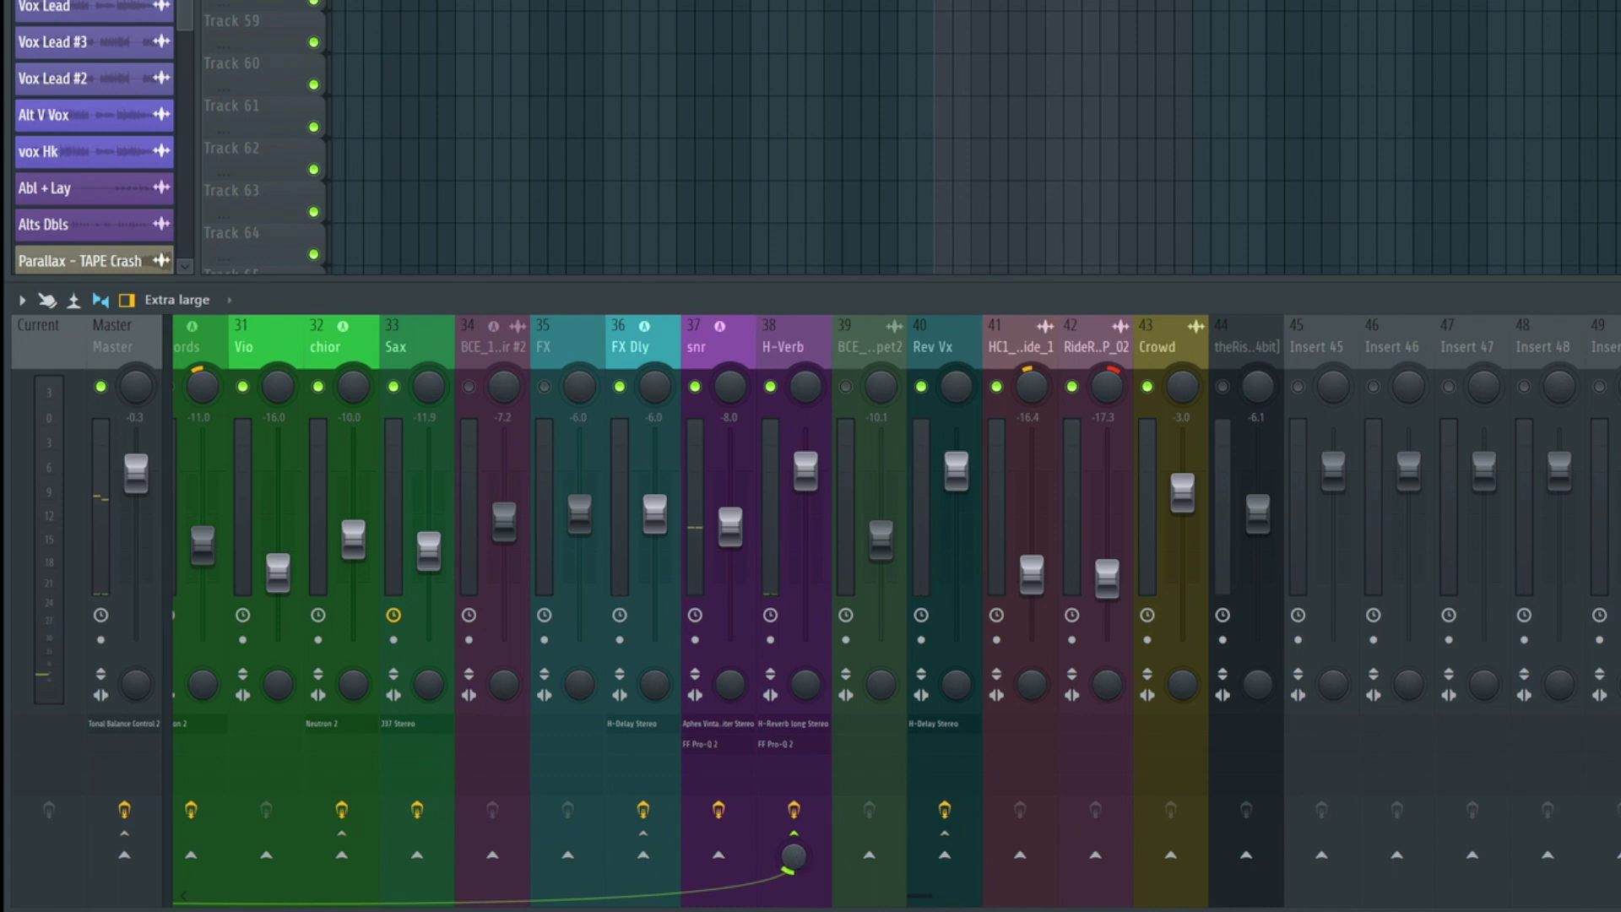
Raise the Perc1 send level into H-Verb, then turn it back down low while listening.
left_click_drag(794, 854, 793, 831)
key("space")
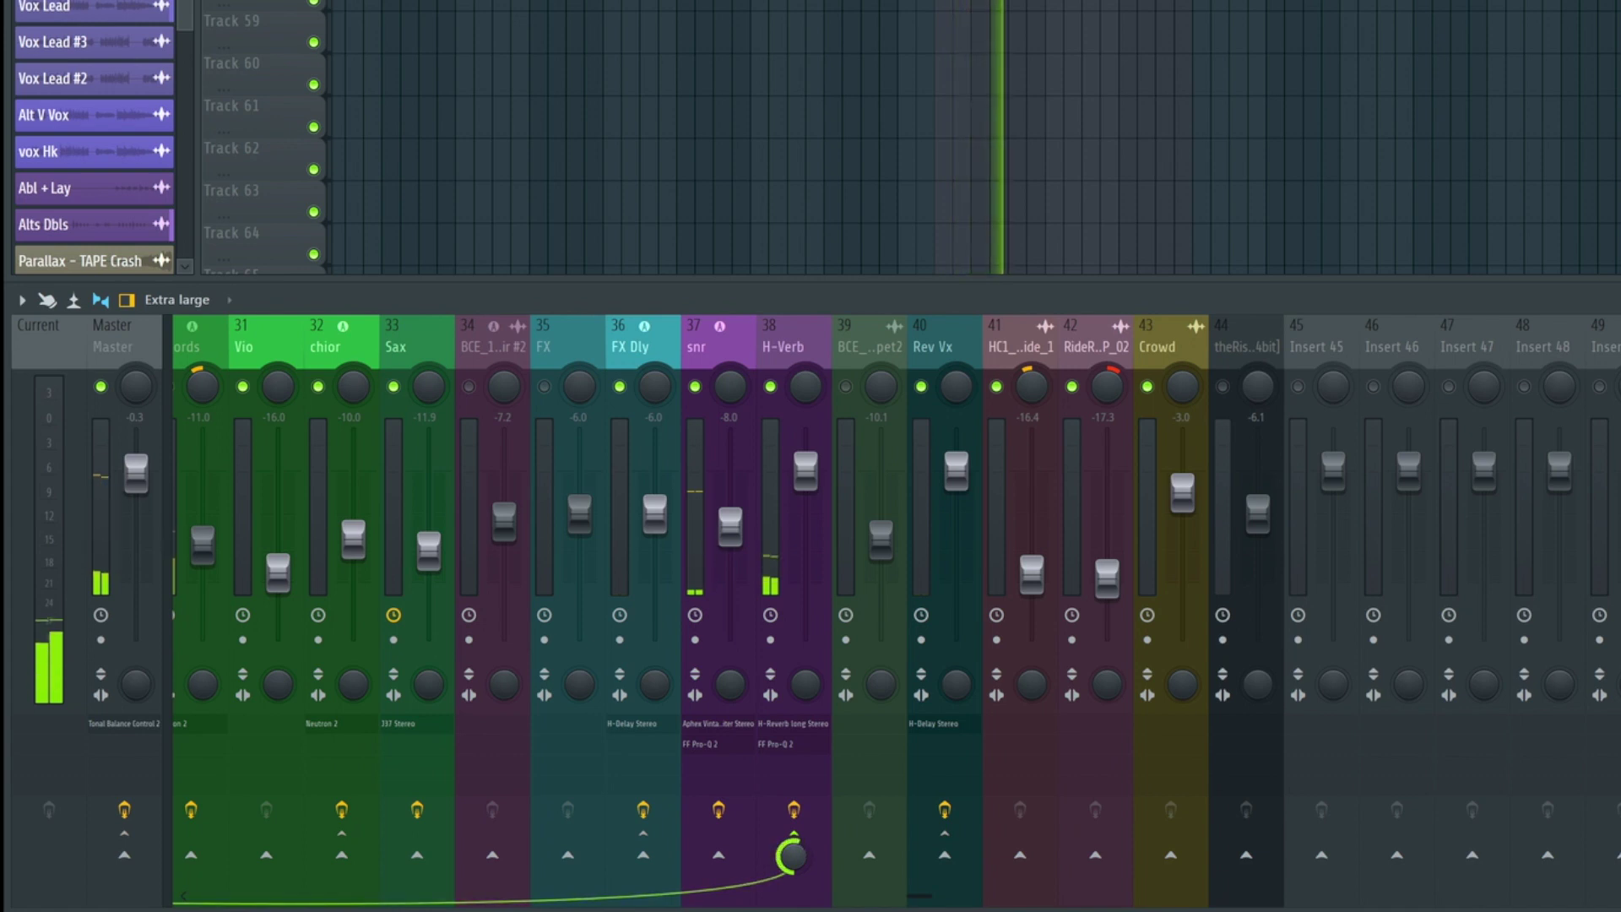
left_click_drag(793, 854, 793, 870)
key("space")
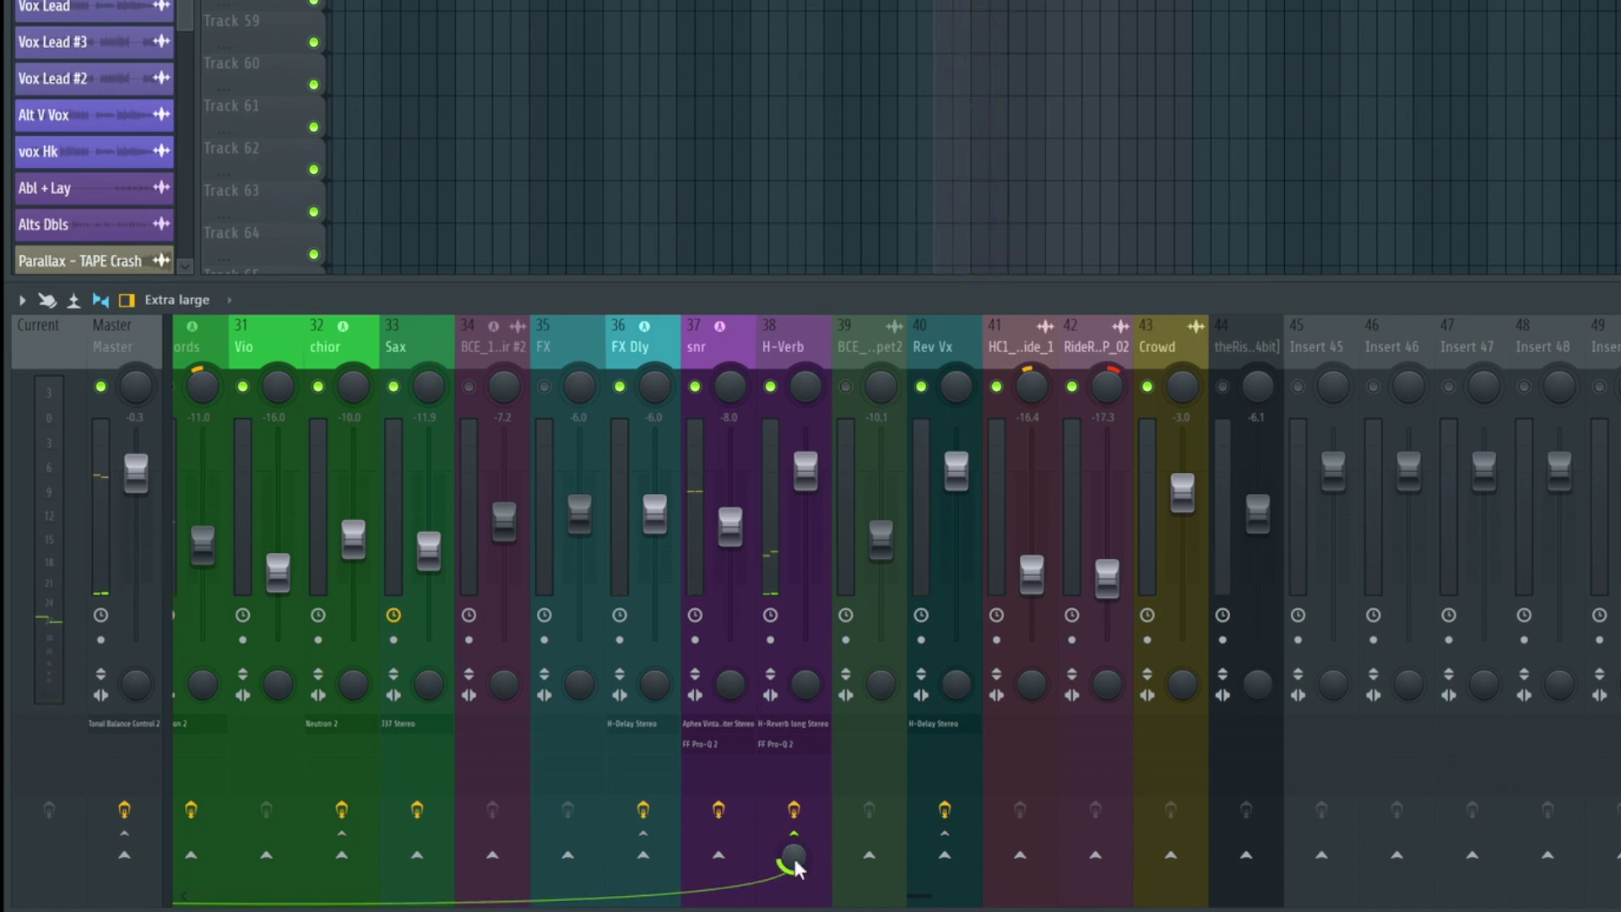